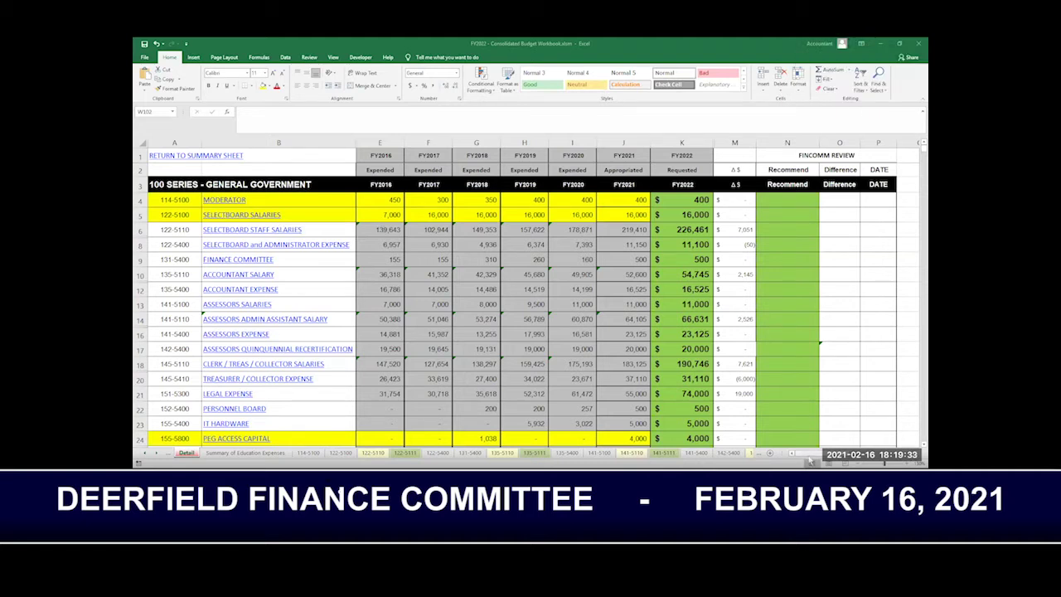
- Enter 400 as the Finance Committee's recommended FY2022 amount for the Moderator line
scroll(810, 461, right, 3)
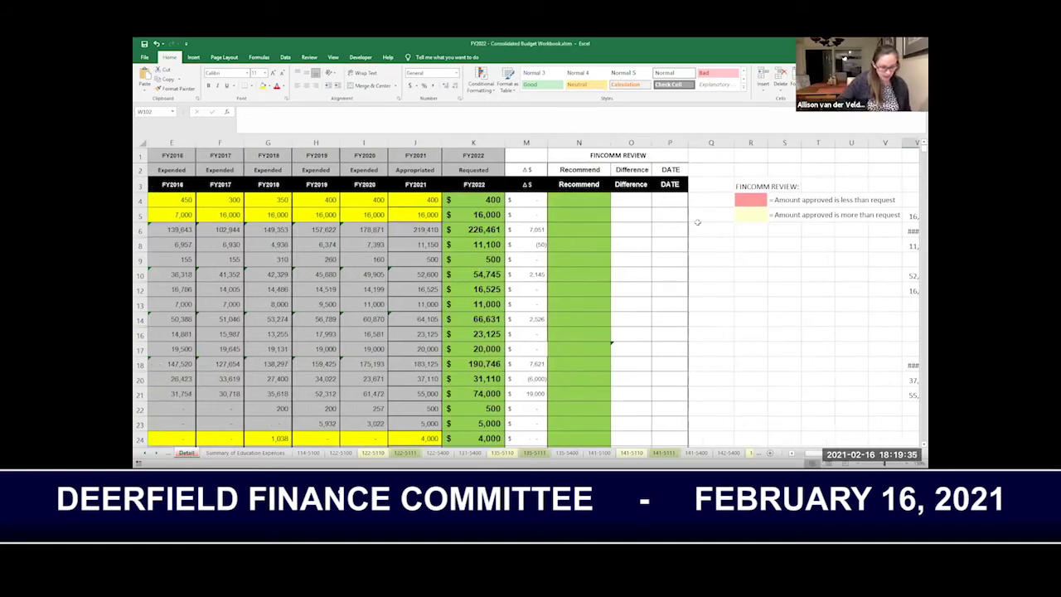
click(582, 199)
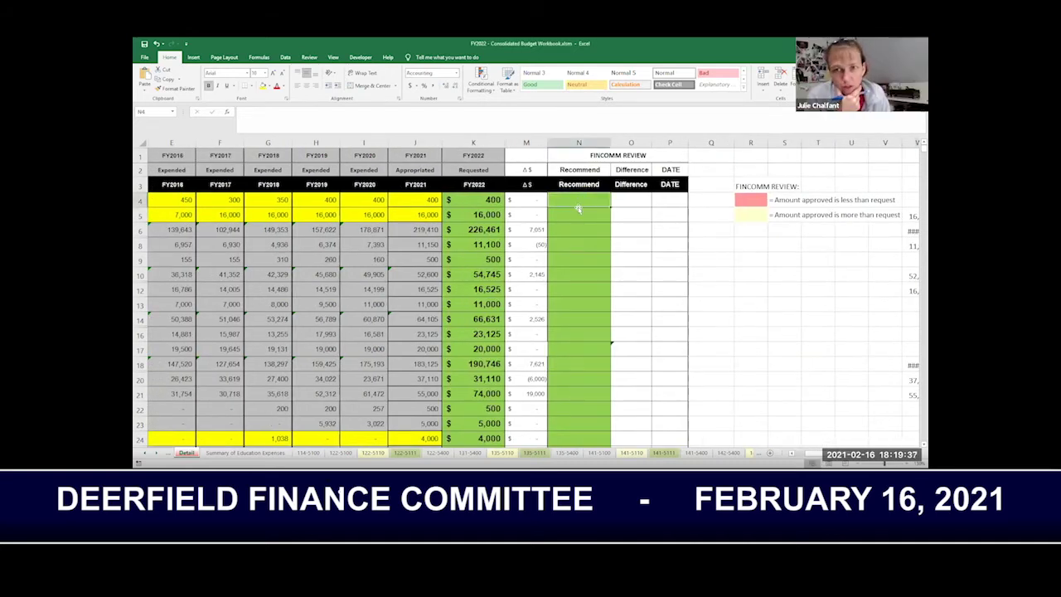
text(400)
key(Tab)
- Enter 2/16/21 as the review date for the Moderator line
key(Tab)
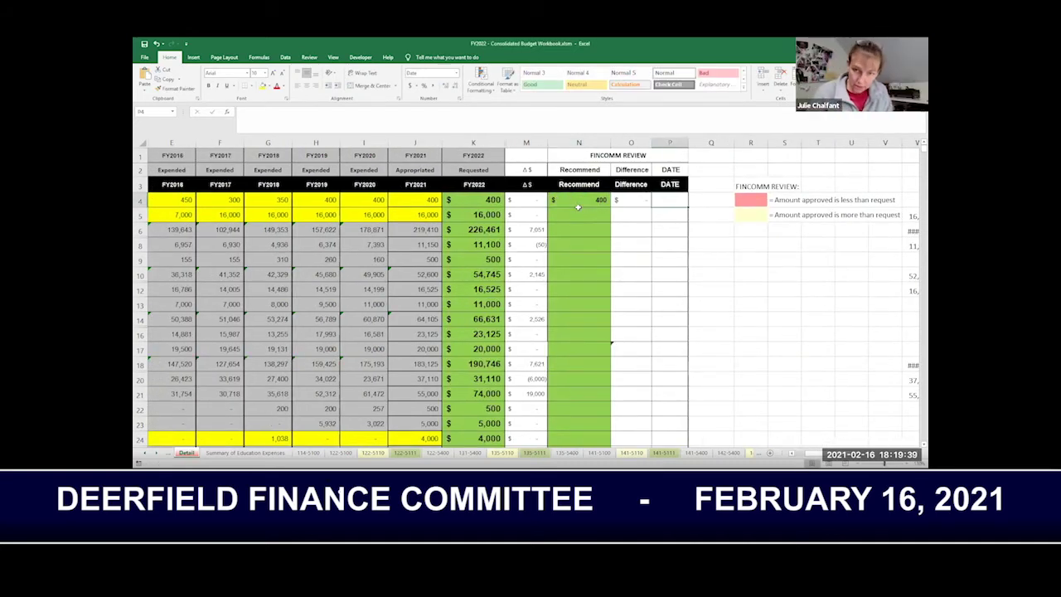
text(2/16/21)
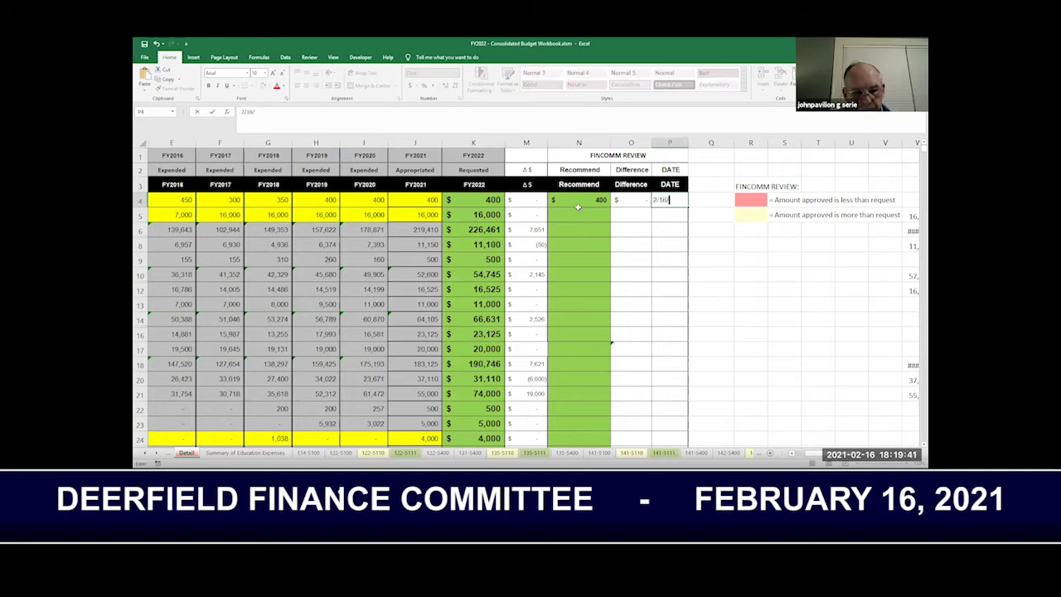
key(Return)
key(Up)
key(Left)
key(Left)
key(Left)
key(Left)
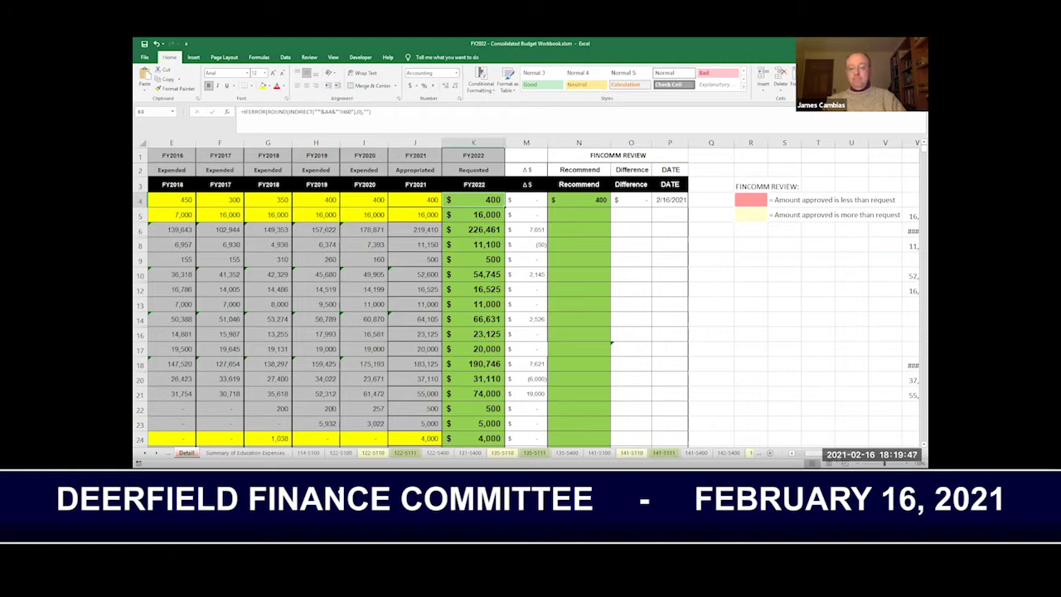
click(828, 459)
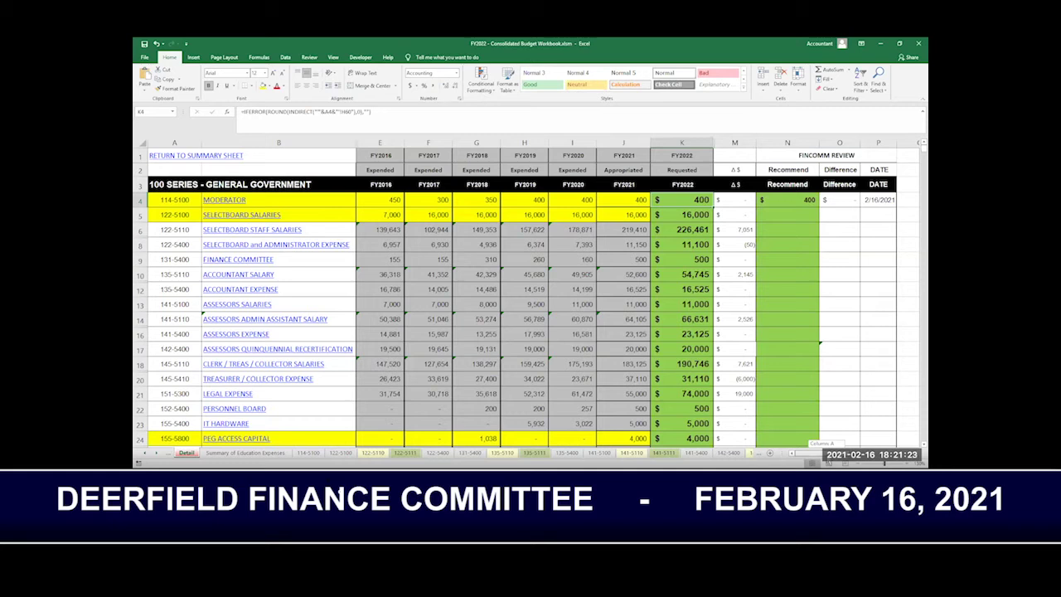
- Enter 16000 as the recommended amount for the Selectboard Salaries line
scroll(531, 298, right, 3)
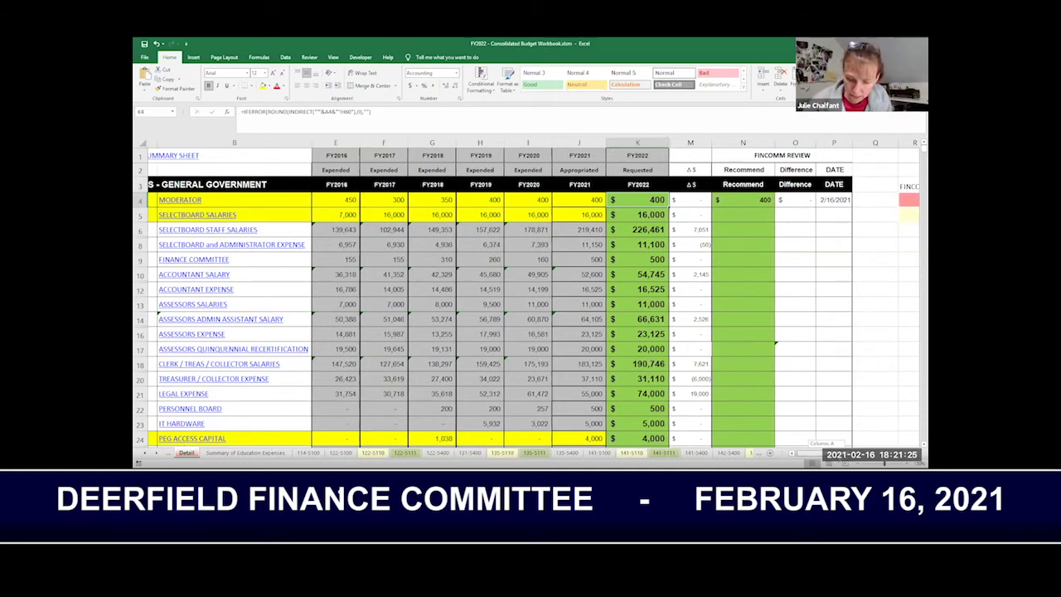
scroll(541, 241, right, 1)
click(530, 215)
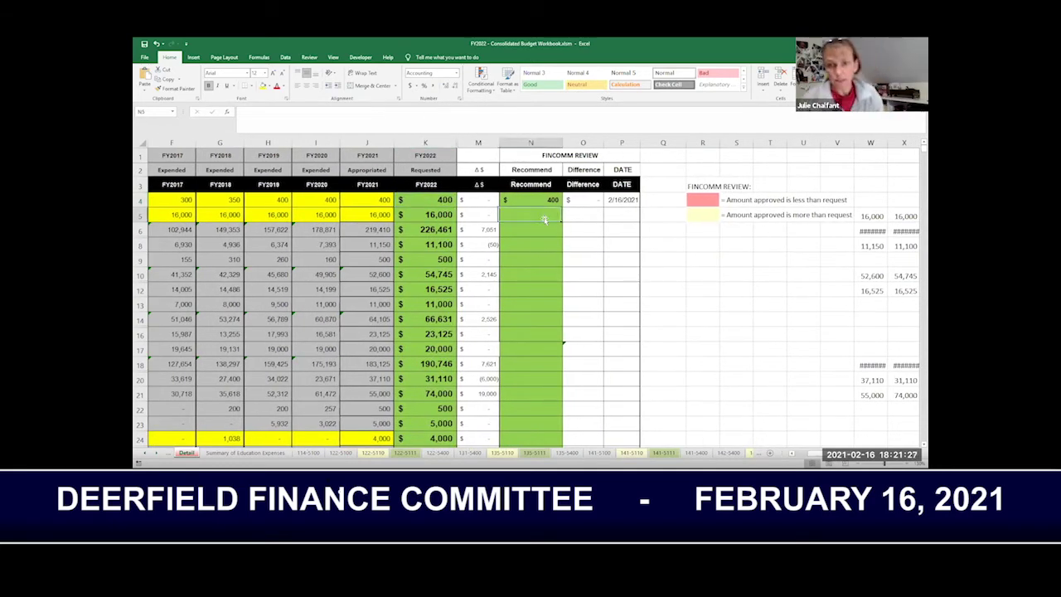
text(16000)
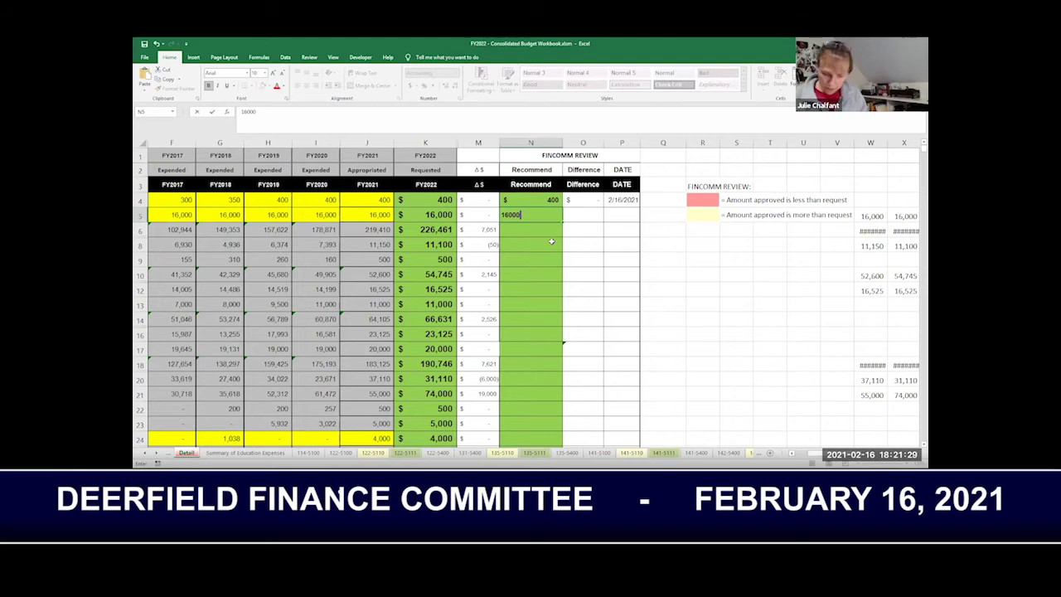
key(Tab)
- Enter 2/16/2021 as the review date for the Selectboard Salaries line
key(Tab)
text(2/16)
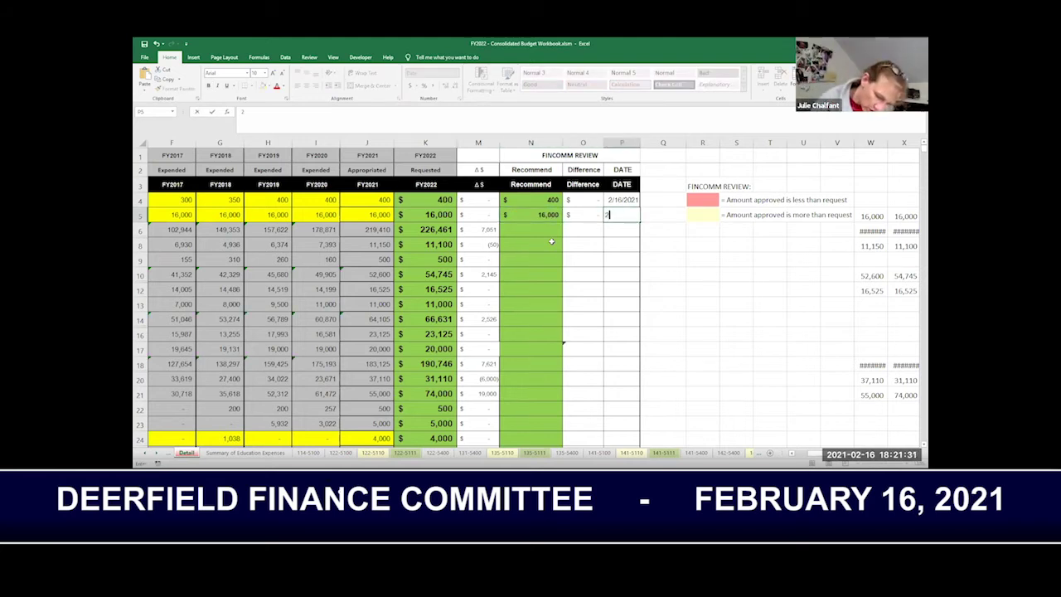
key(Left)
key(Left)
key(Left)
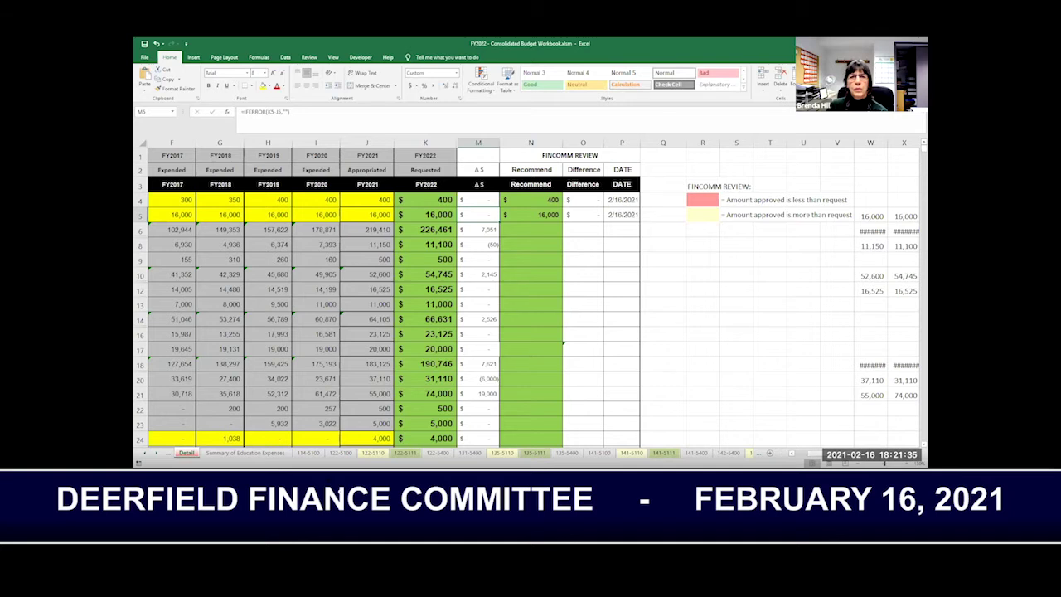
click(808, 458)
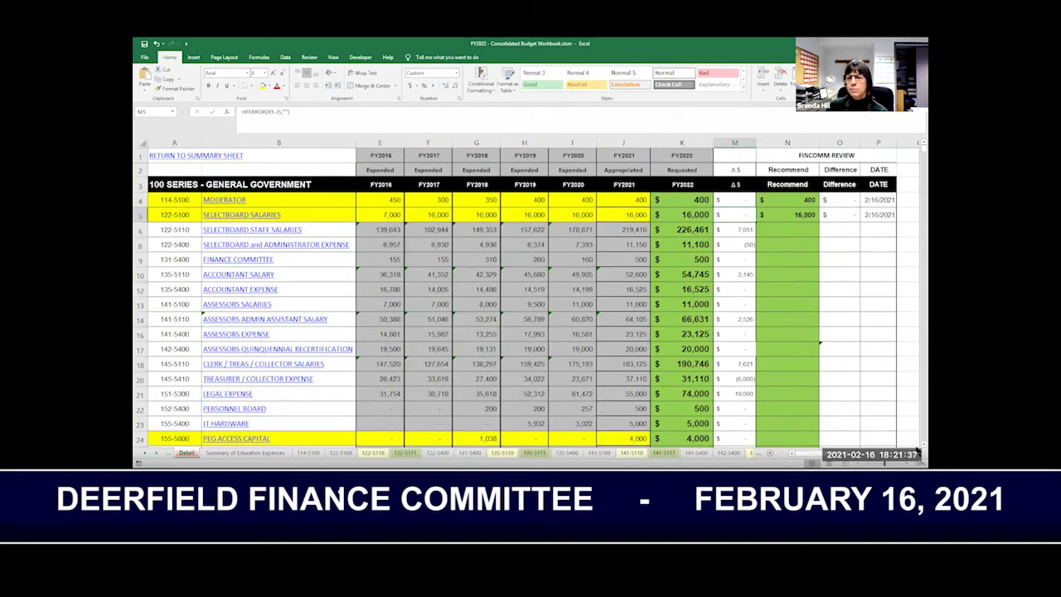
- Enter 500 as the recommended amount for the Finance Committee line in row 9
click(917, 453)
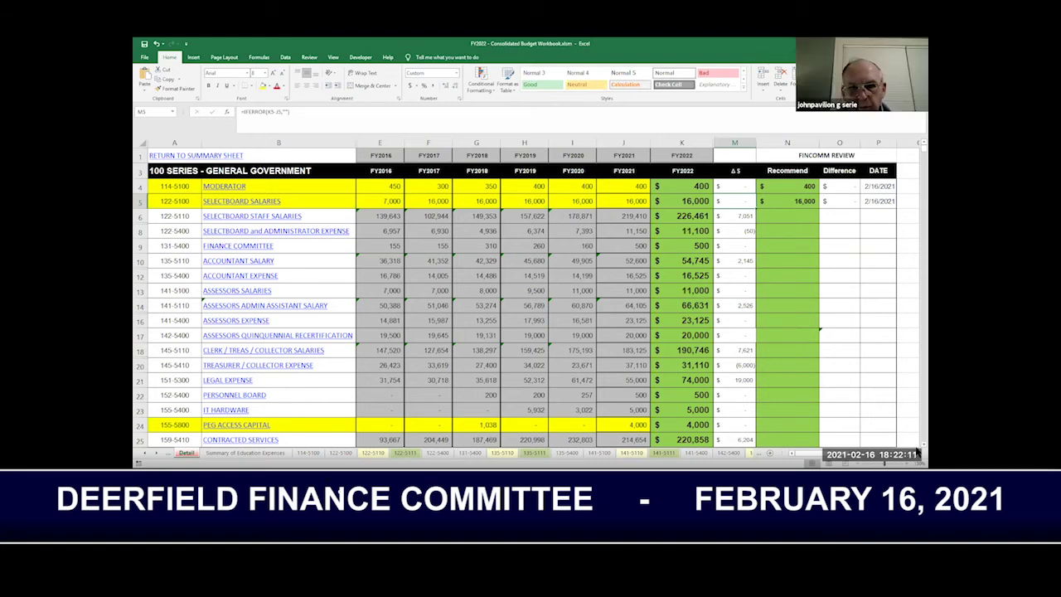
scroll(514, 307, down, 2)
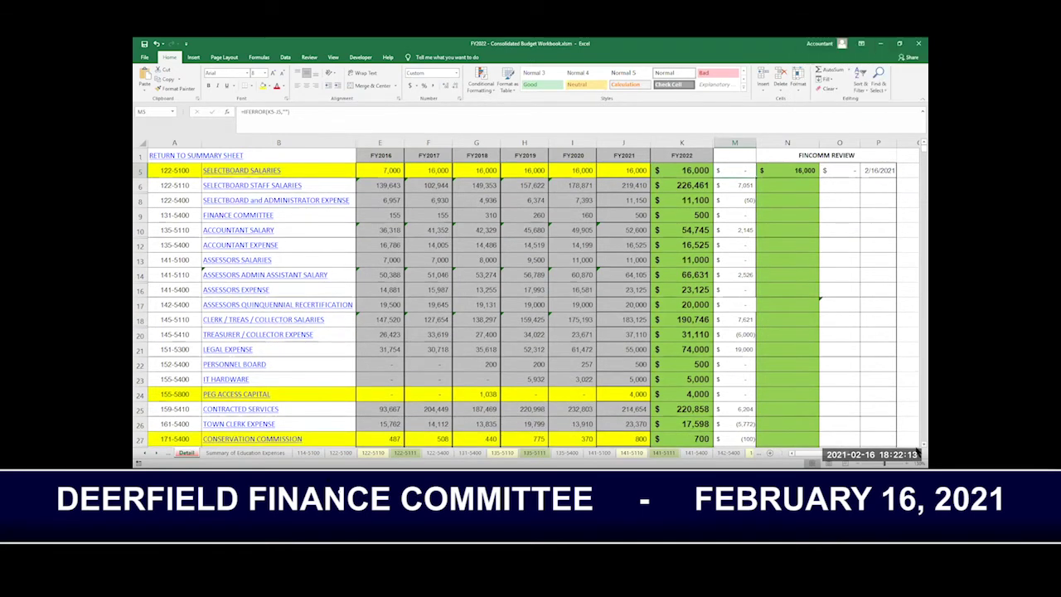
scroll(751, 330, down, 1)
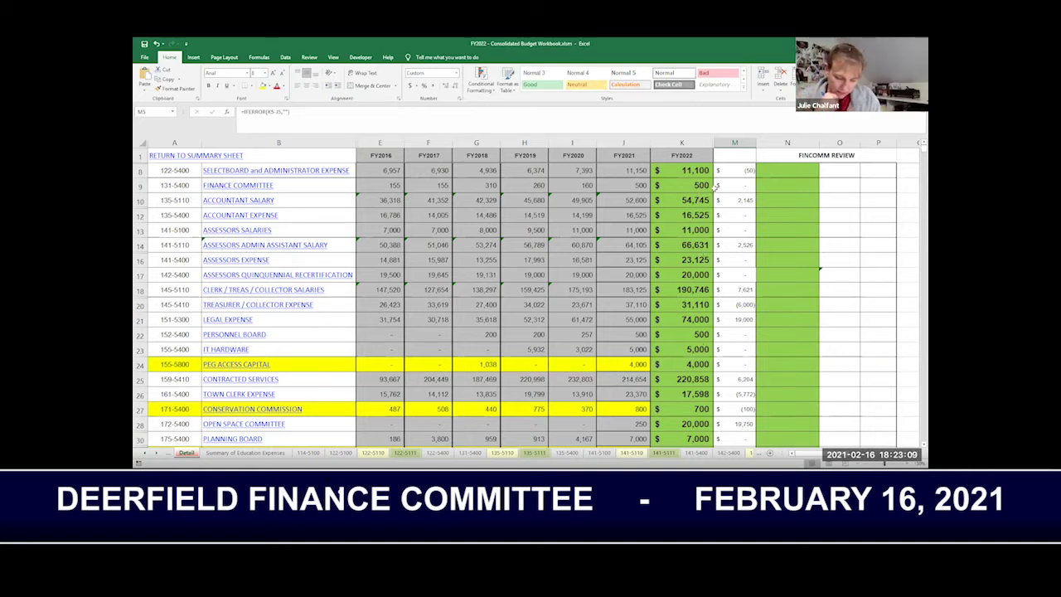
click(776, 186)
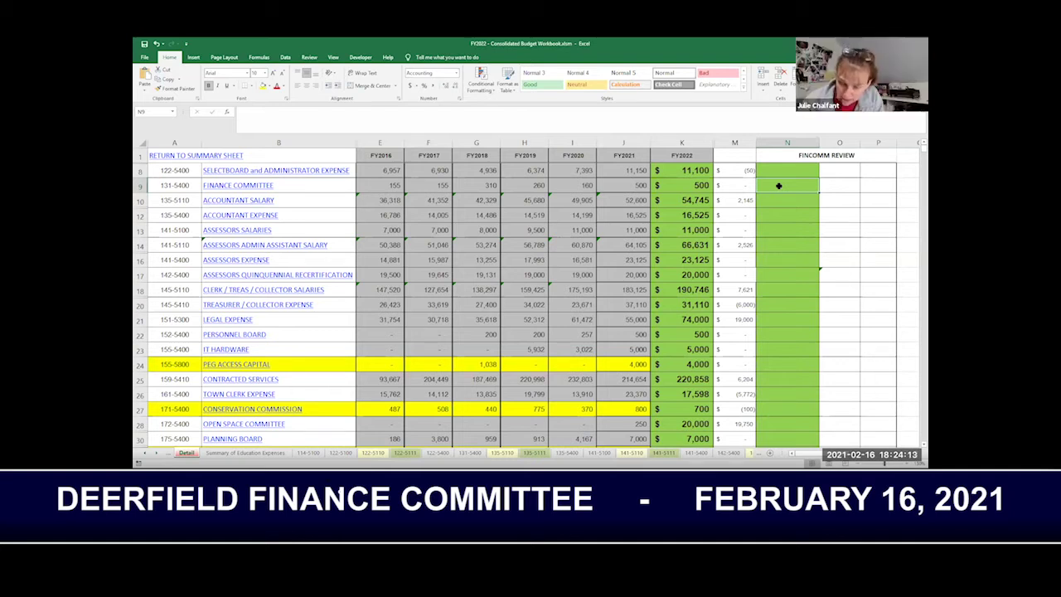
text($ )
text(500)
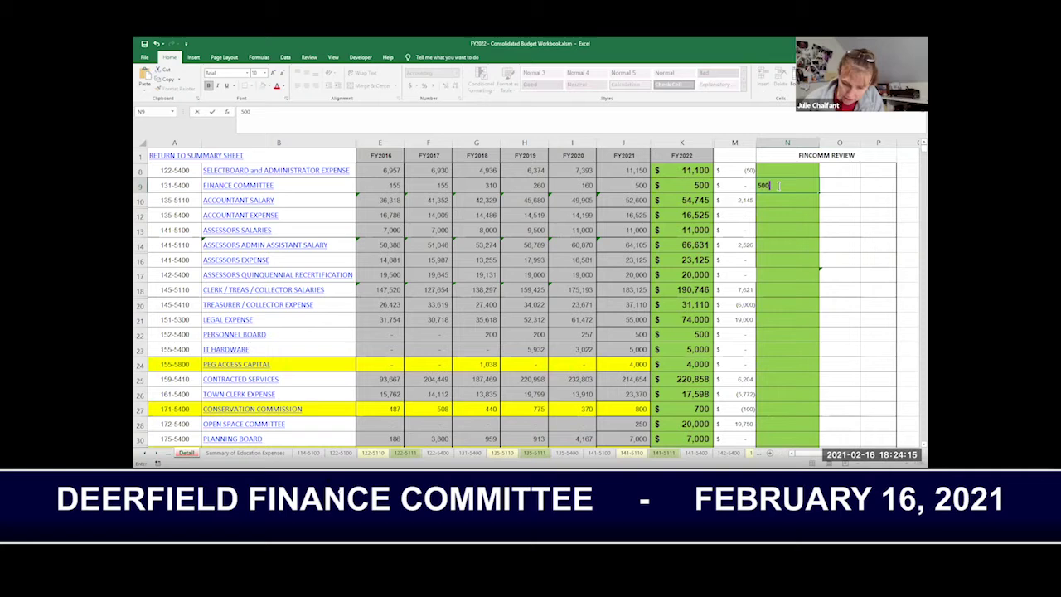
key(Tab)
- Enter 2/16/21 as the review date for the Finance Committee line
key(Tab)
key(Tab)
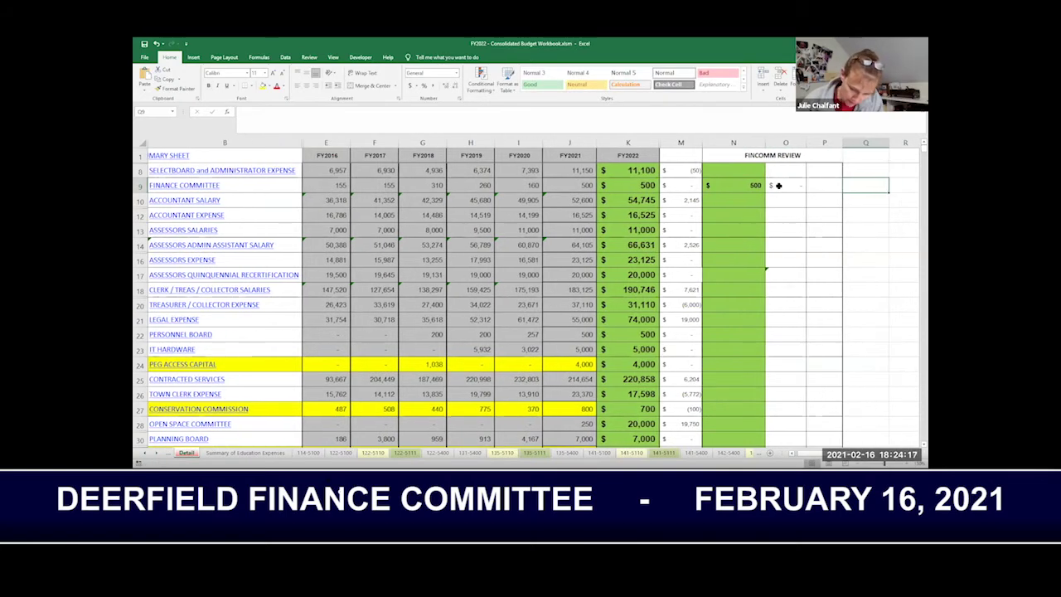
key(Tab)
key(Left)
key(Left)
text(2)
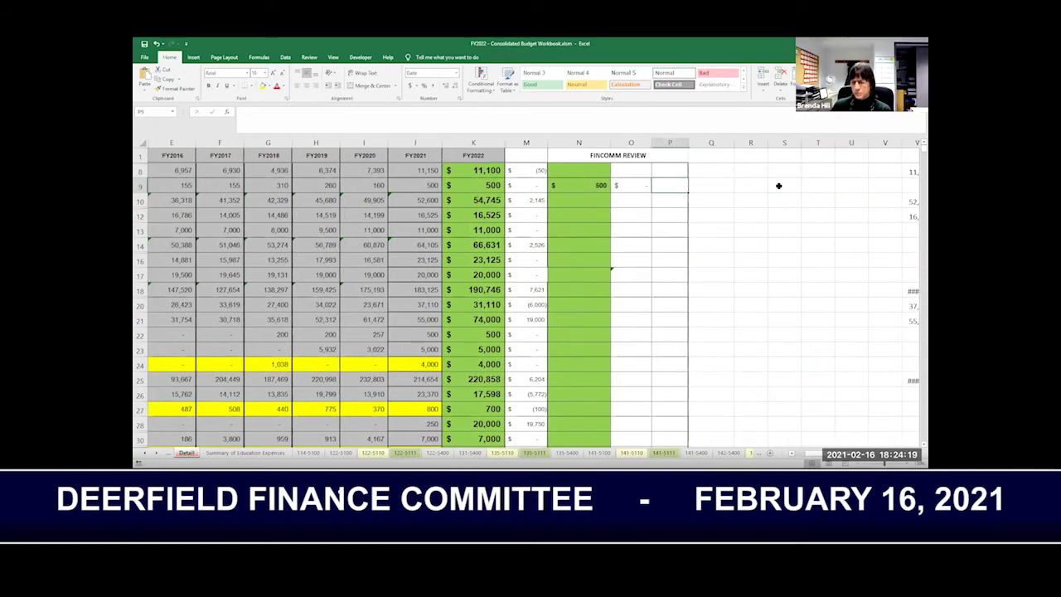
text(/16/21)
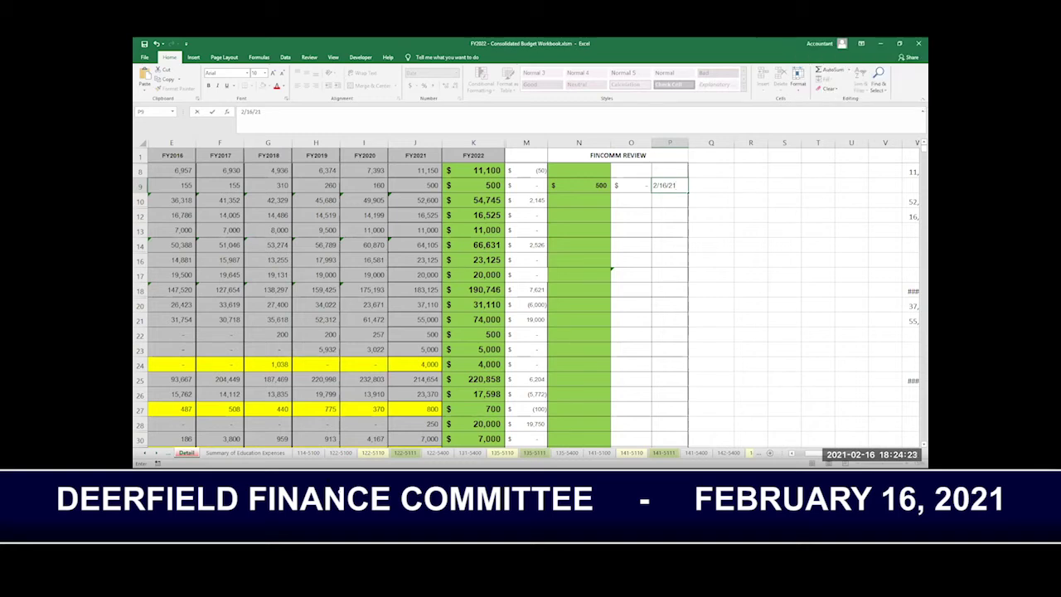
scroll(828, 436, left, 3)
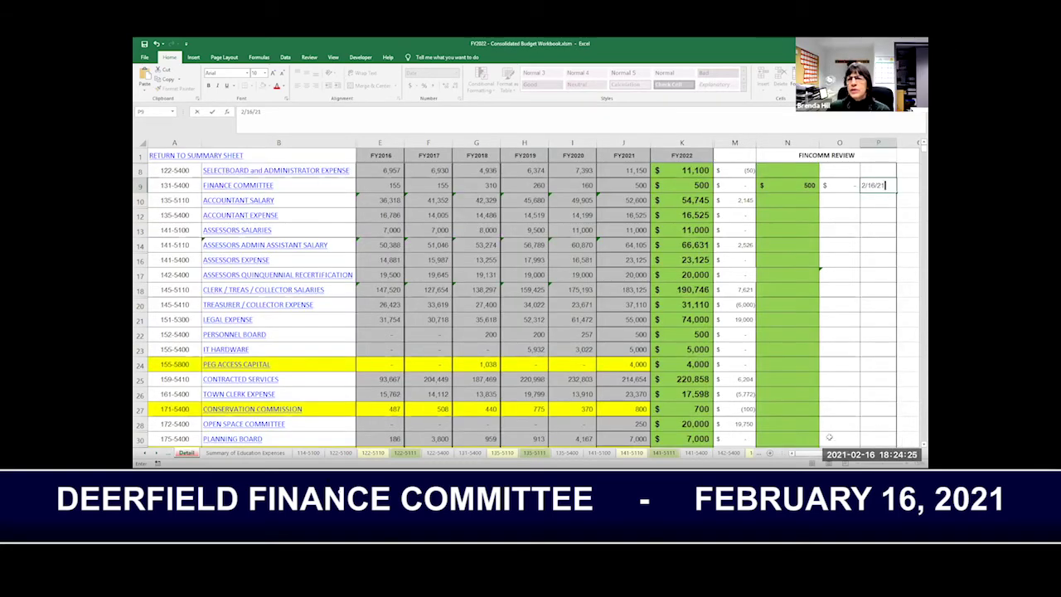
- Enter 4000 as the recommended amount for the PEG Access Capital line in row 24
scroll(918, 448, down, 1)
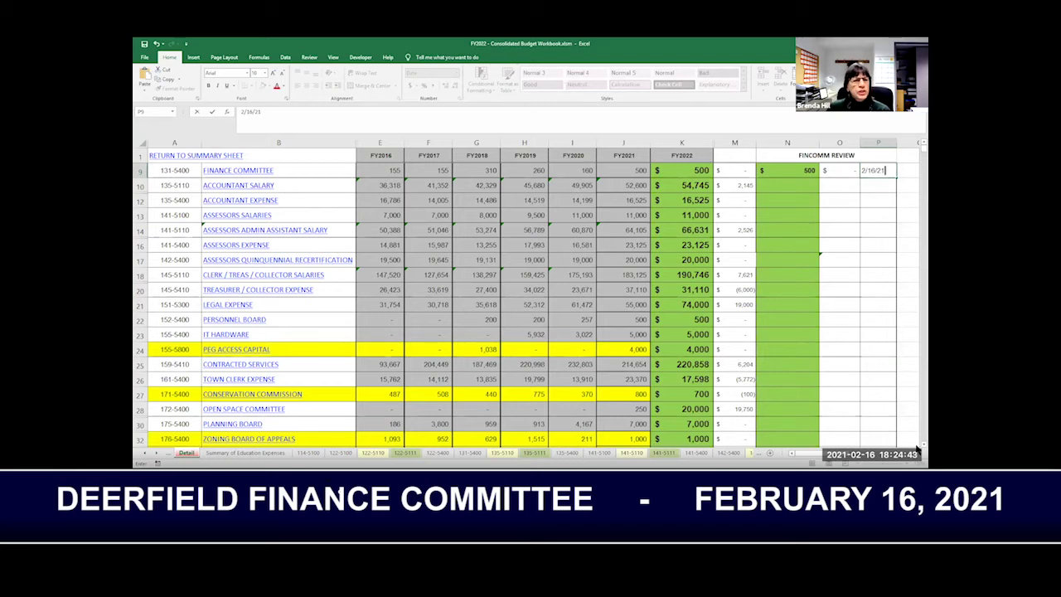
scroll(917, 448, down, 1)
scroll(917, 449, down, 2)
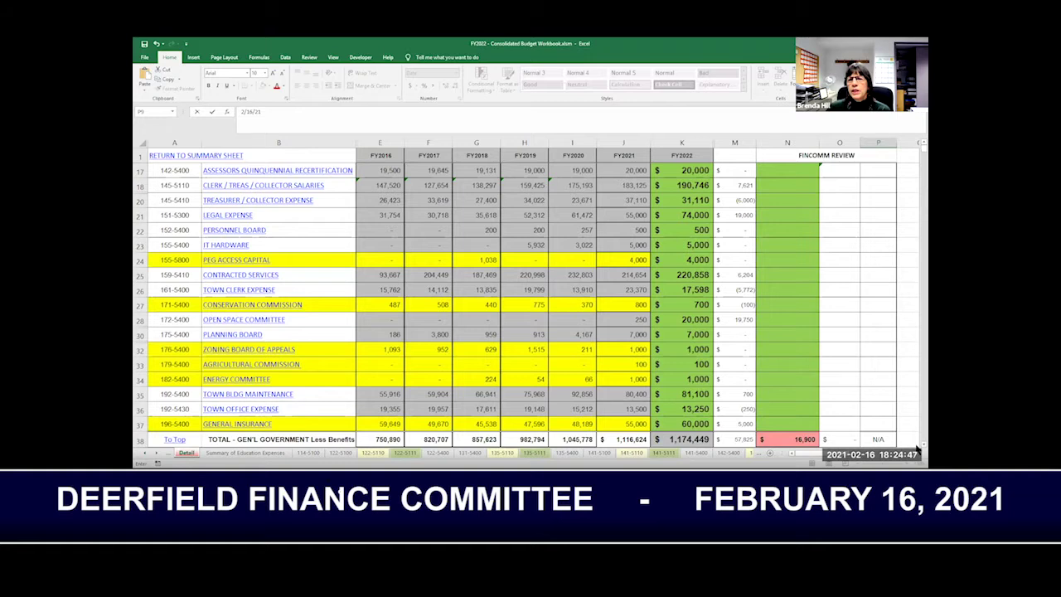
scroll(917, 448, down, 1)
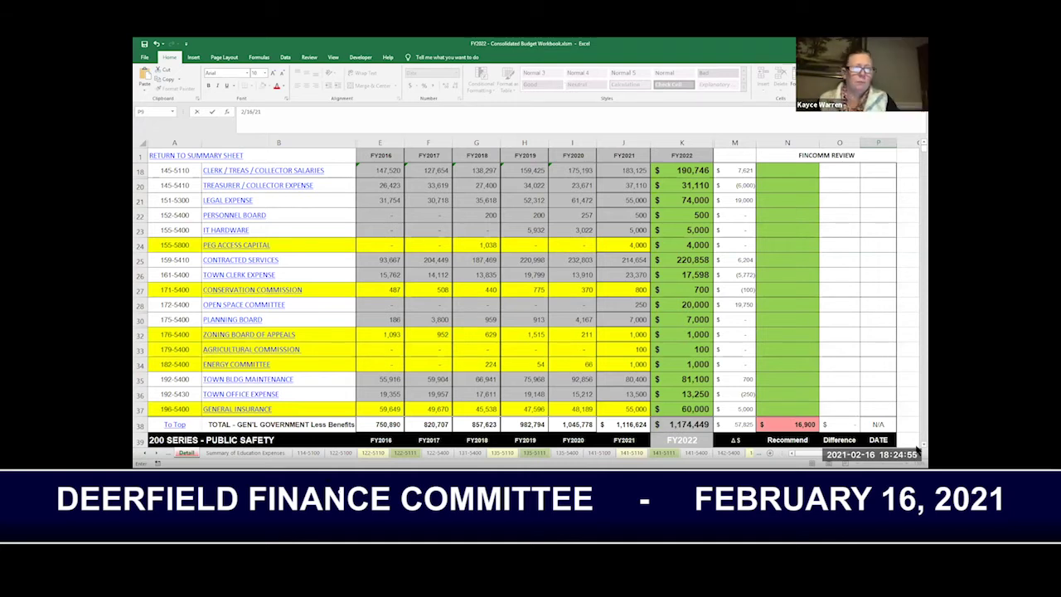
click(917, 447)
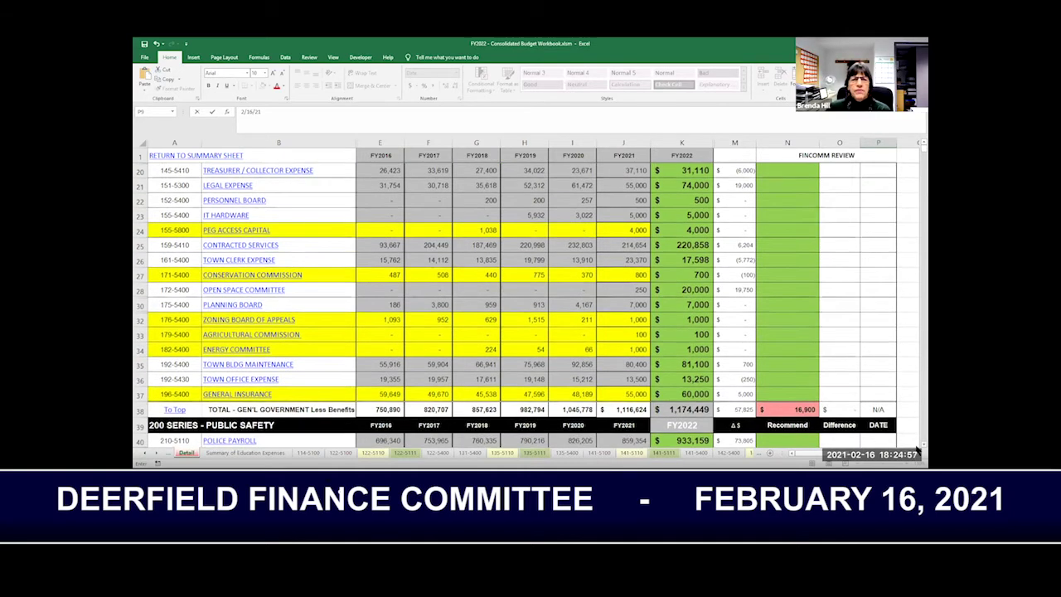
click(918, 447)
click(917, 447)
click(917, 447)
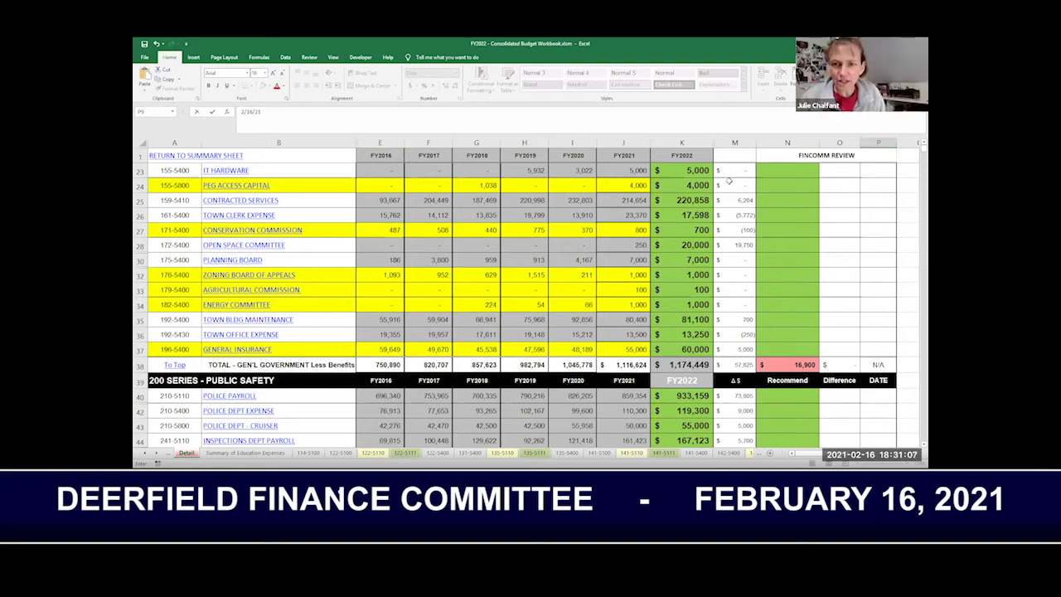
click(784, 186)
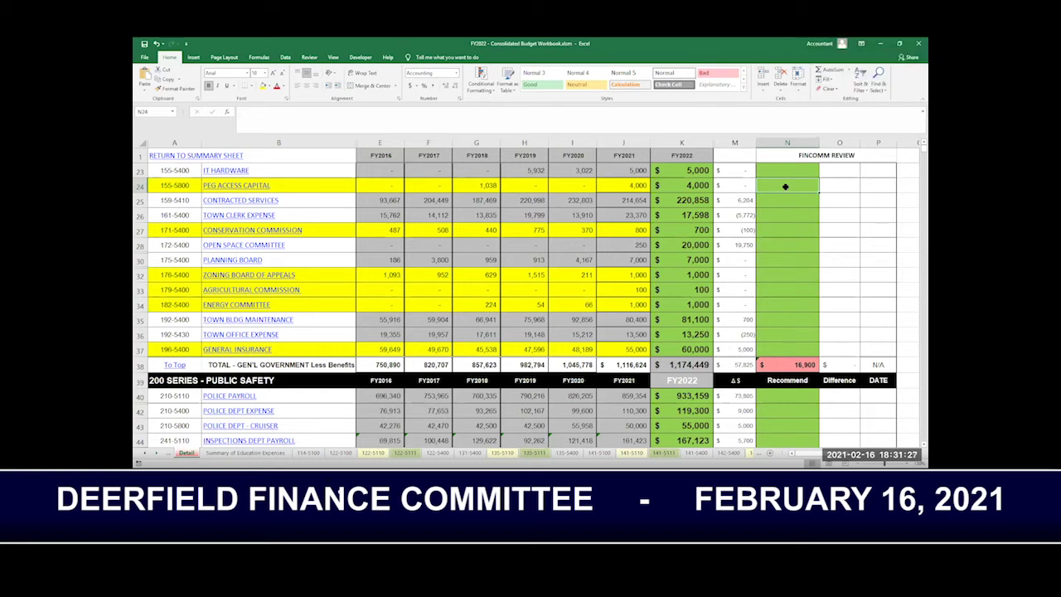
text(4000)
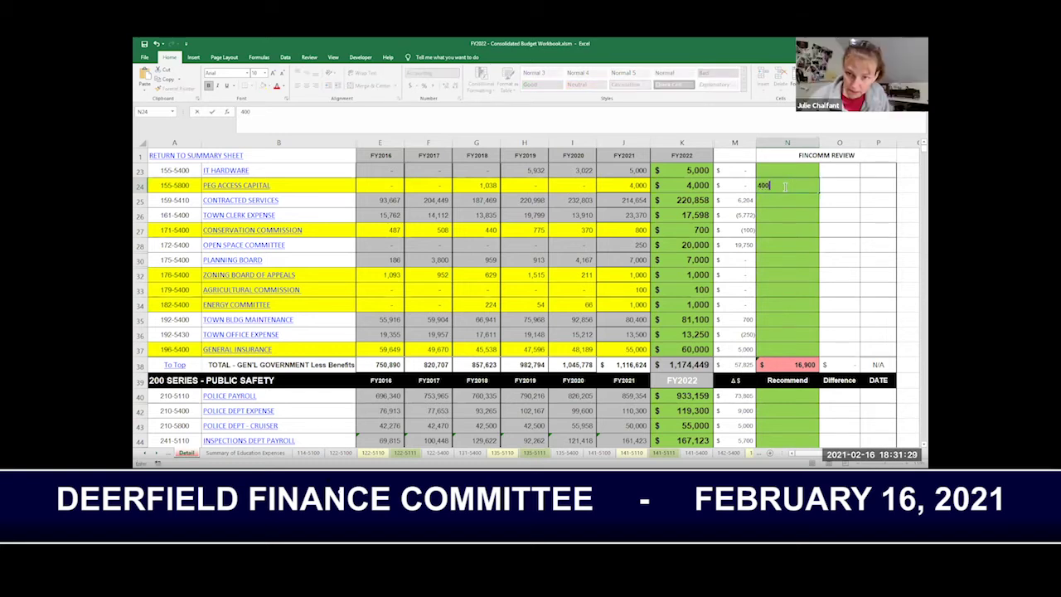
key(Tab)
- Enter 2/16/2021 as the review date for the PEG Access Capital line
key(Tab)
key(Tab)
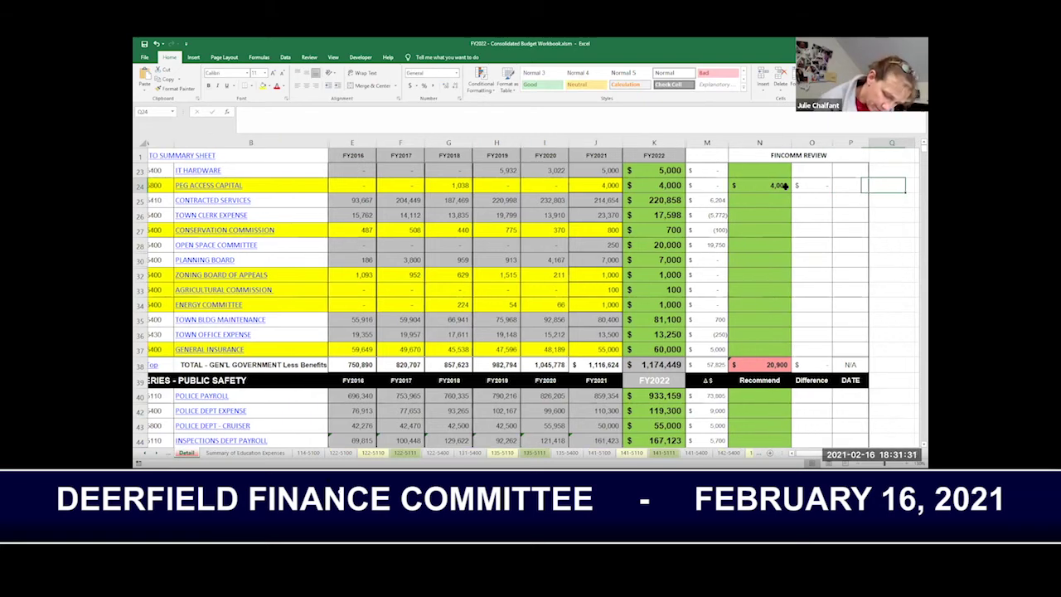
key(Tab)
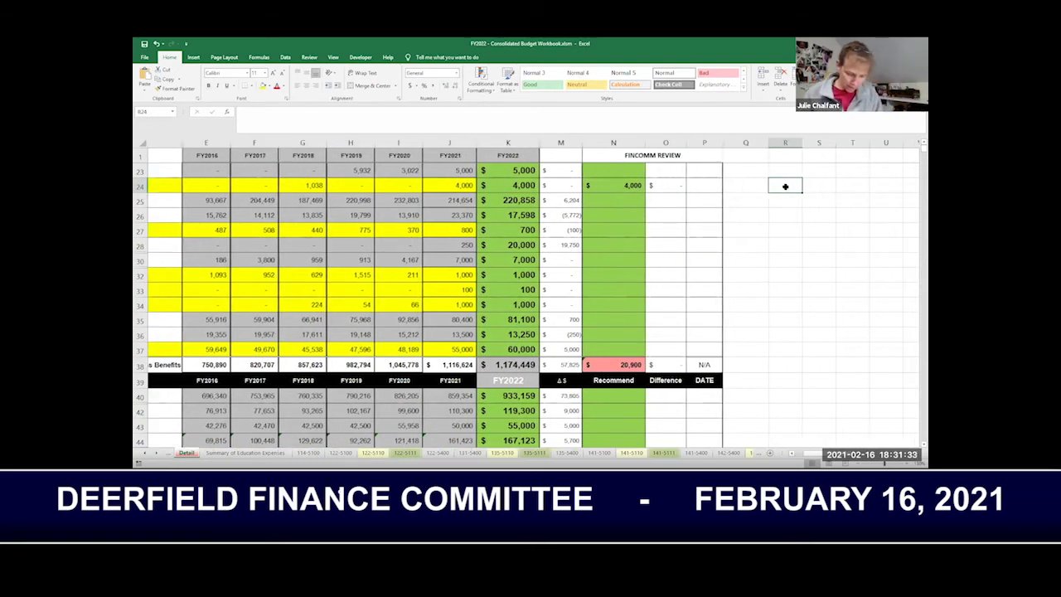
key(shift+Tab)
key(shift+Tab)
key(ctrl+semicolon)
key(Return)
key(Home)
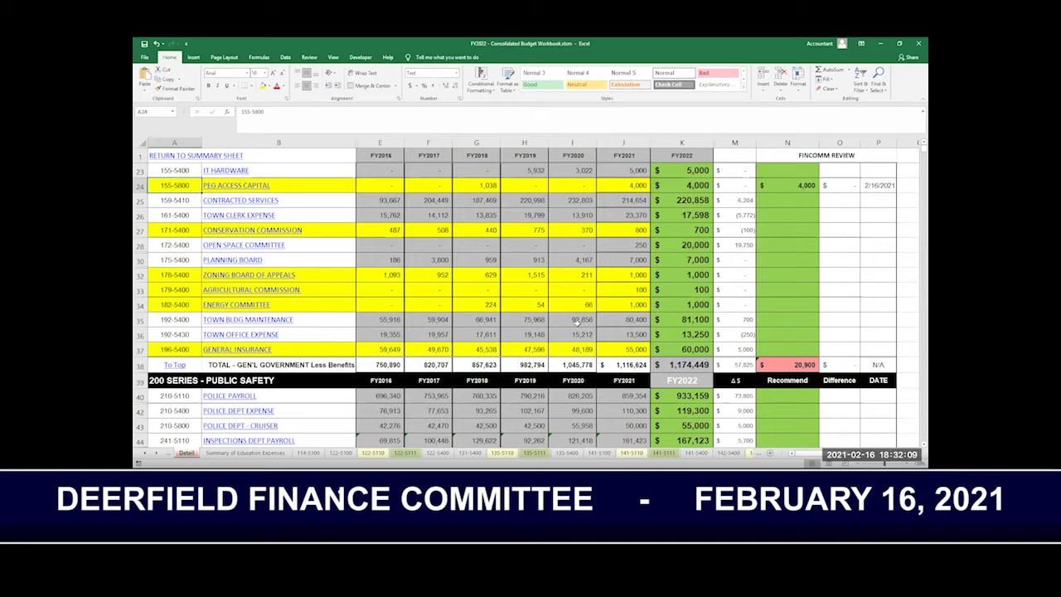
- Record a recommended amount of 700 and the review date 2/16/21 for the Conservation Commission line
click(772, 226)
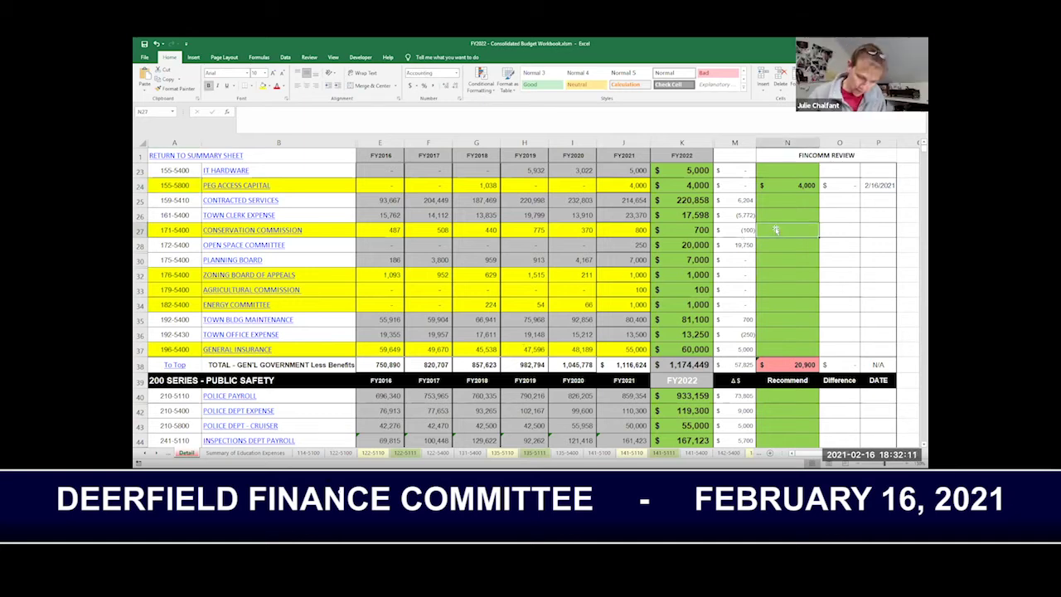
text(700)
key(Tab)
key(Tab)
key(Tab)
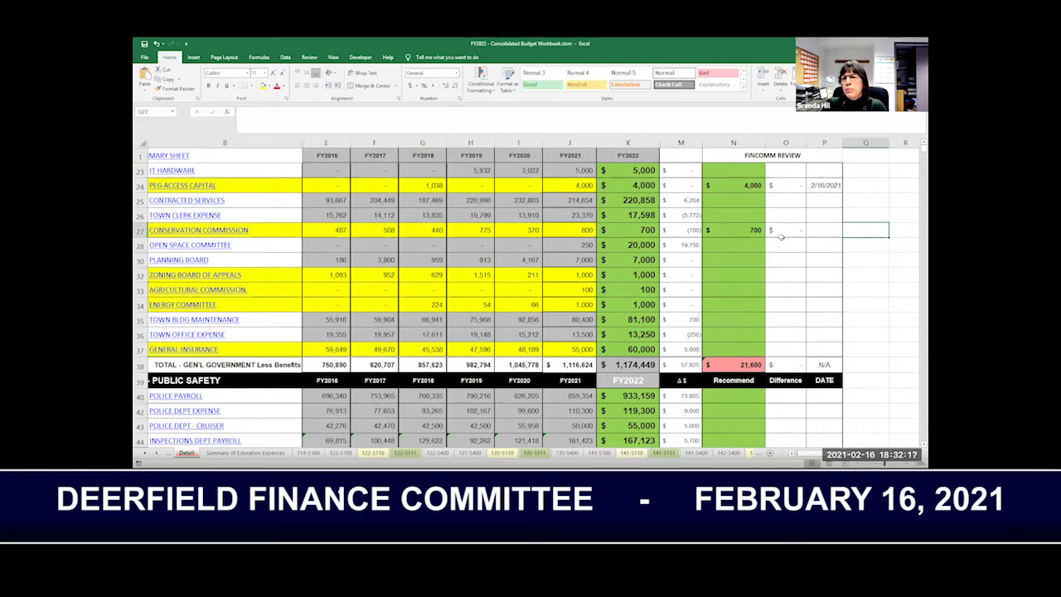
click(819, 237)
text(2/16/21)
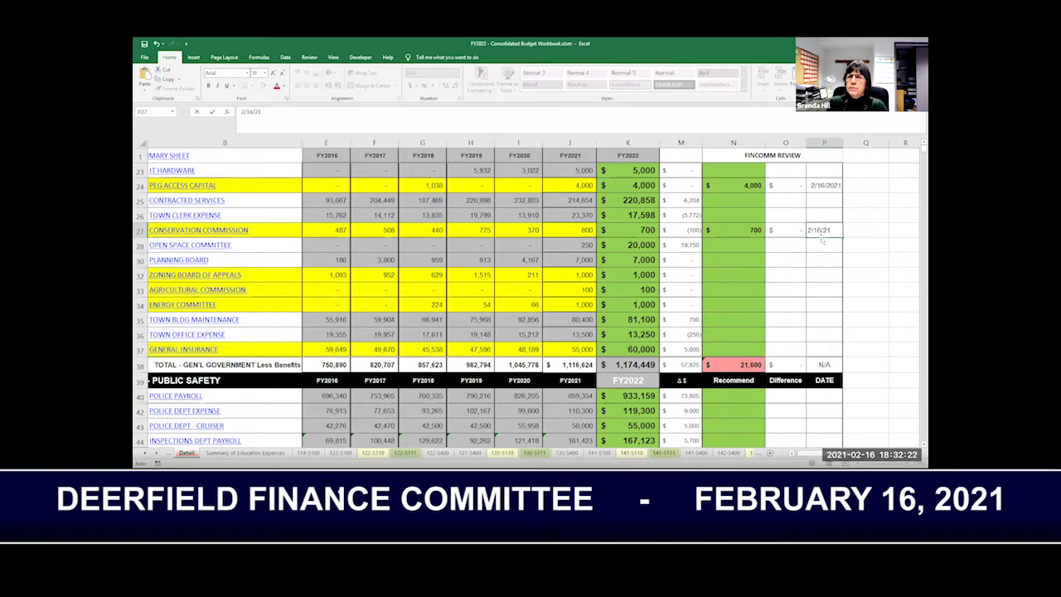
key(Return)
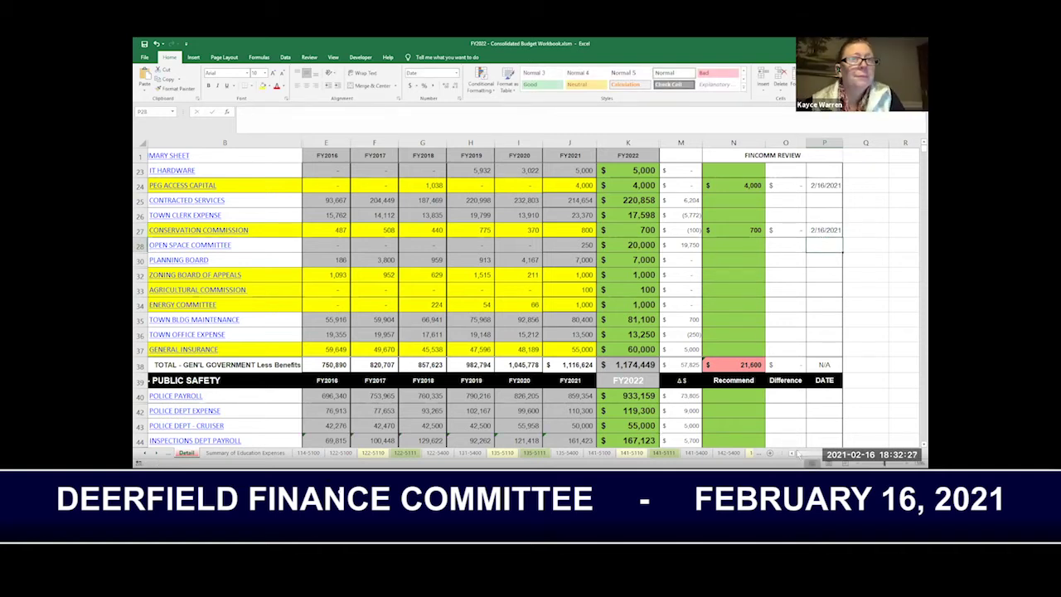
- Record a recommended amount of 1000 and the review date 2/16/21 for the Zoning Board of Appeals line
scroll(917, 446, down, 2)
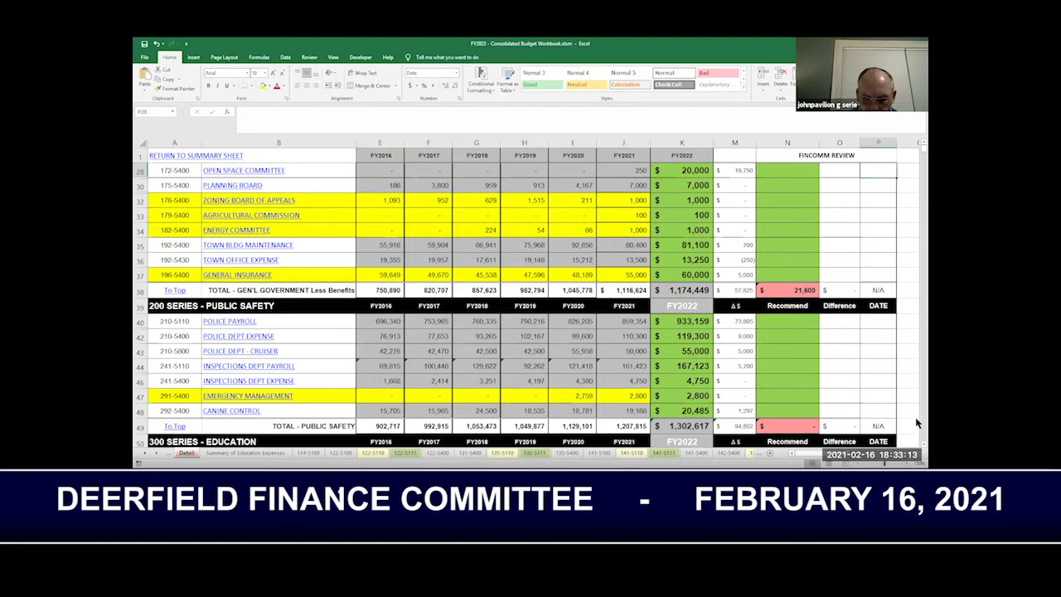
click(782, 201)
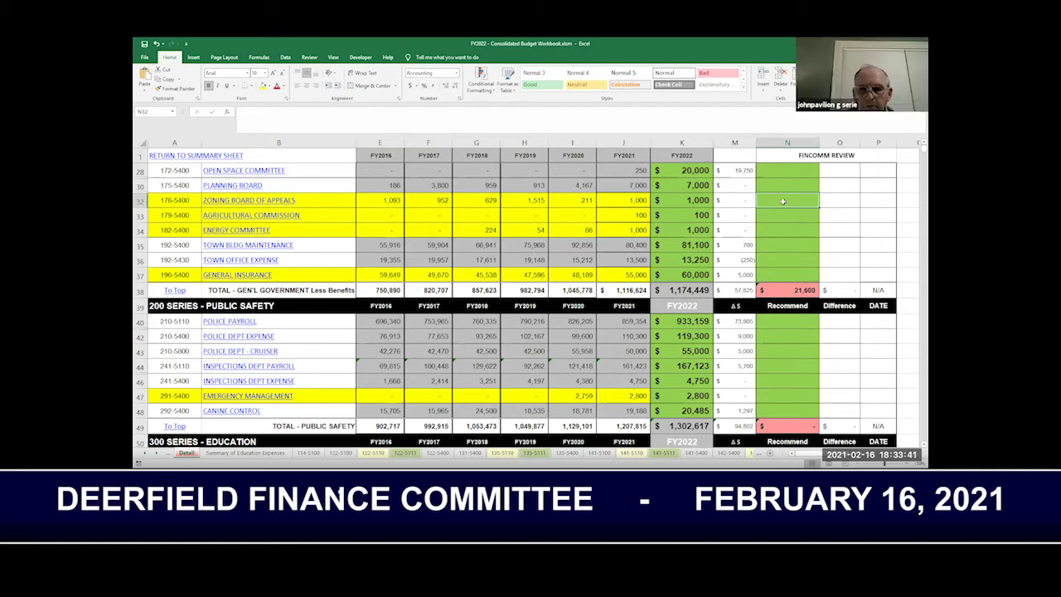
text(1)
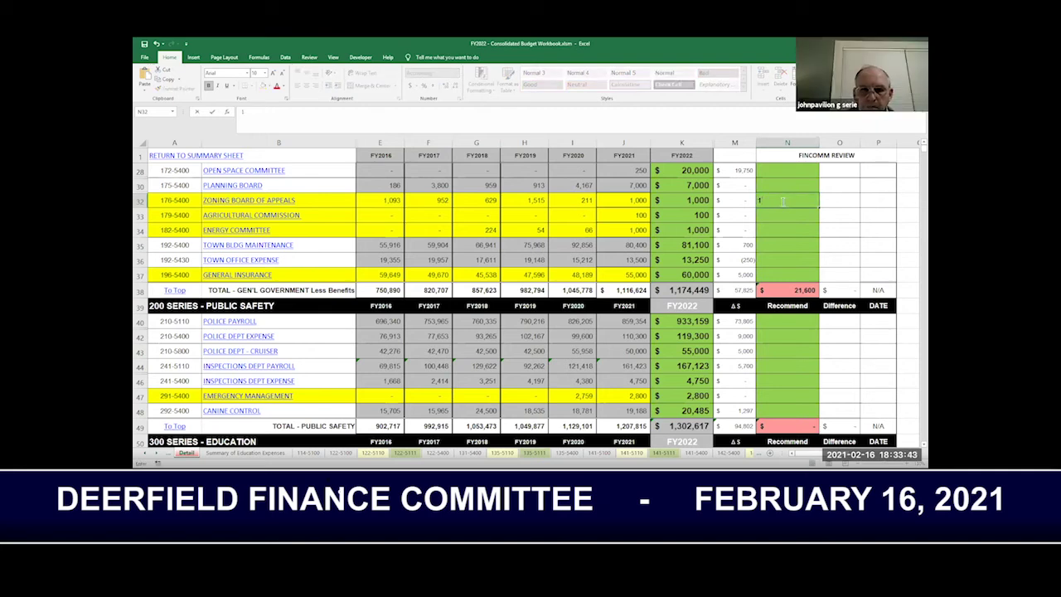
text(000)
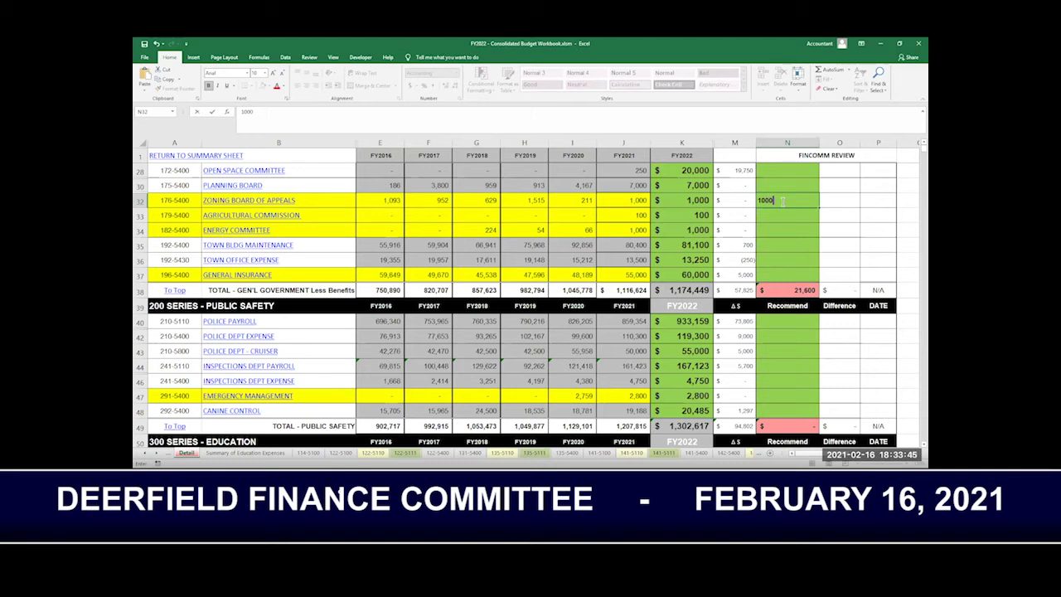
key(Tab)
key(Tab)
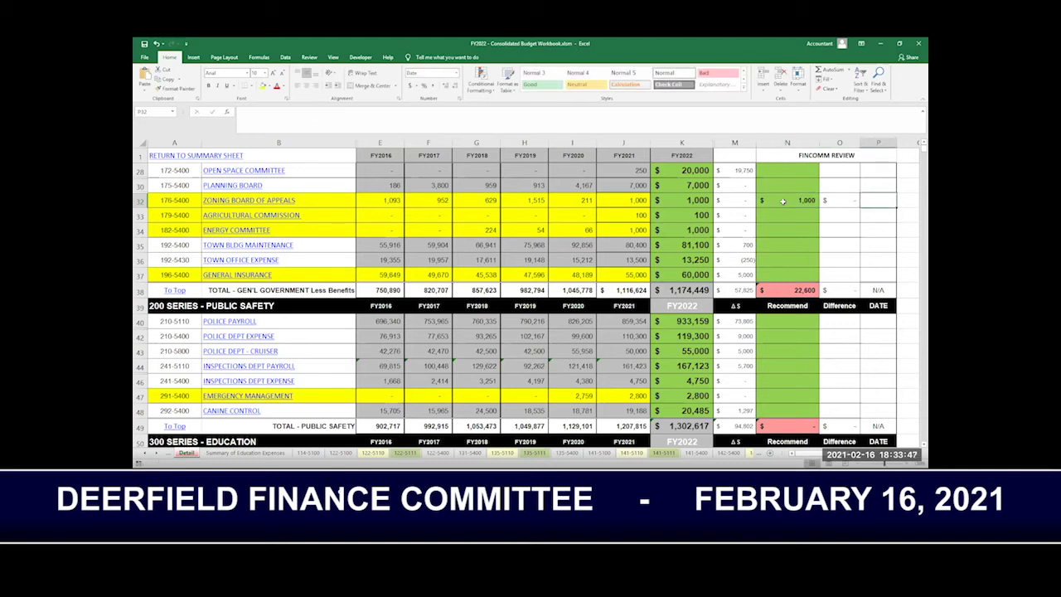
text(2/16/21)
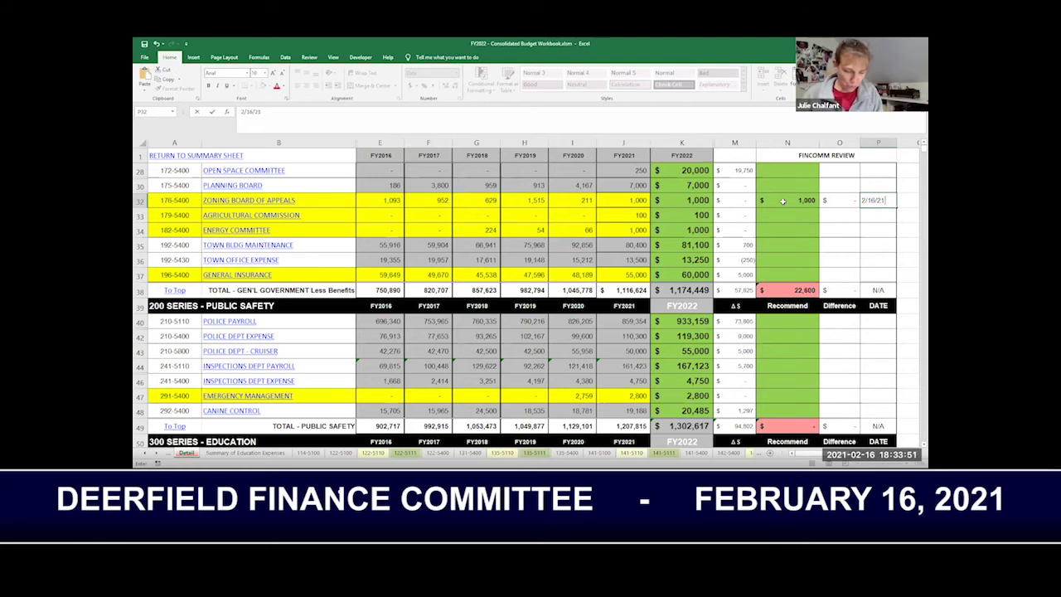
key(shift+Tab)
key(shift+Tab)
key(shift+Tab)
key(shift+Tab)
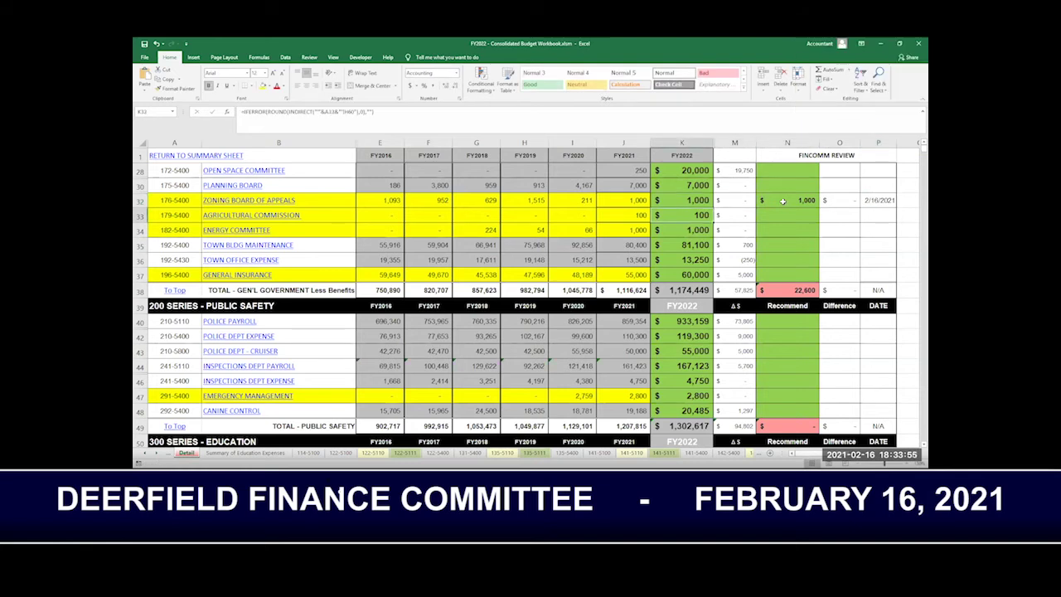
key(Down)
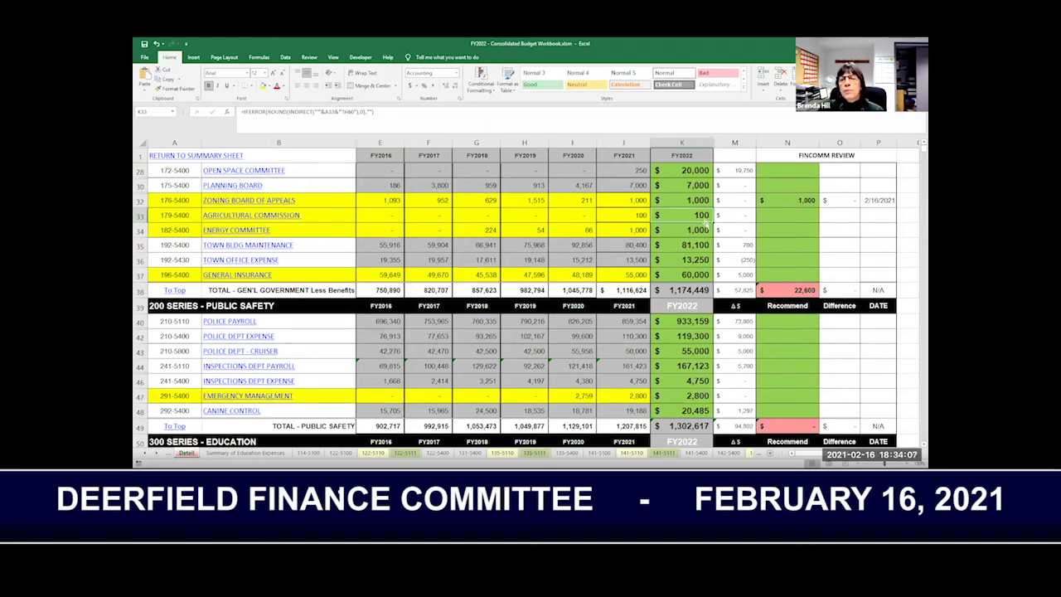
- Record a recommended amount of 100 and the review date 2/16/21 for the Agricultural Commission line
click(783, 216)
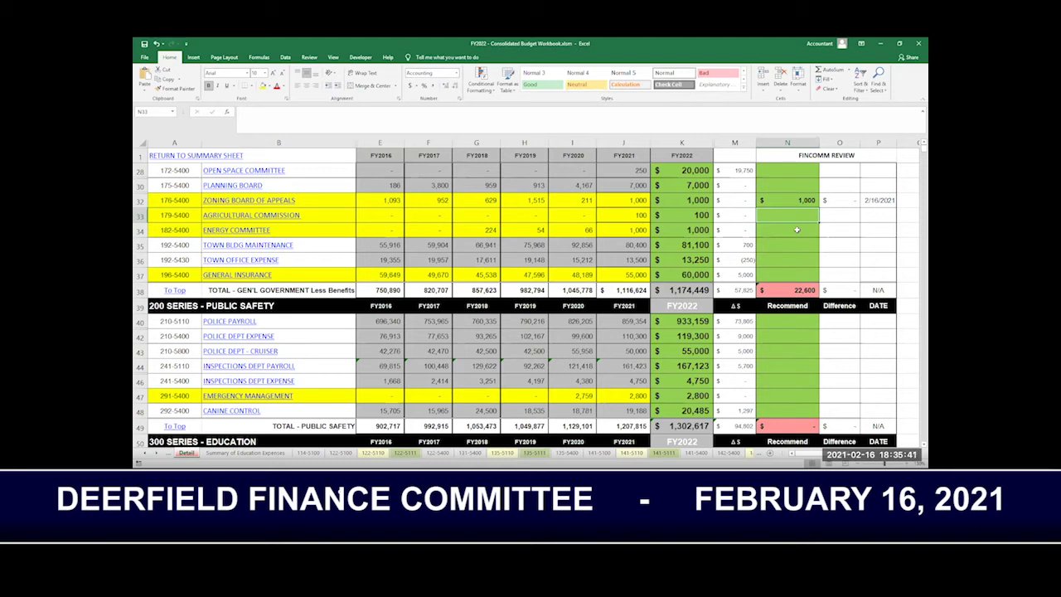
text(100)
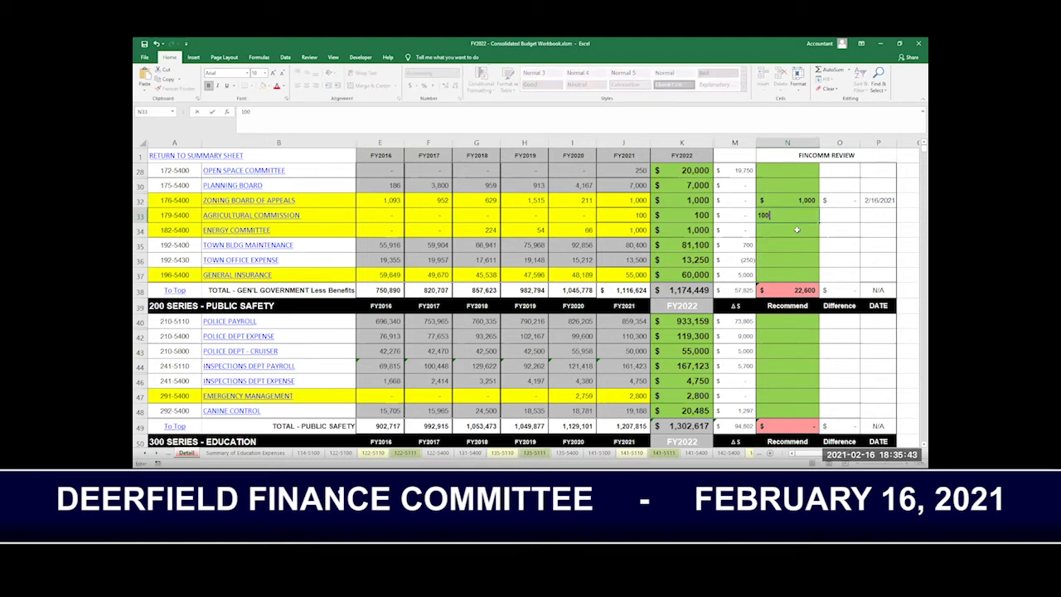
key(Tab)
key(Tab)
text(2/16/21)
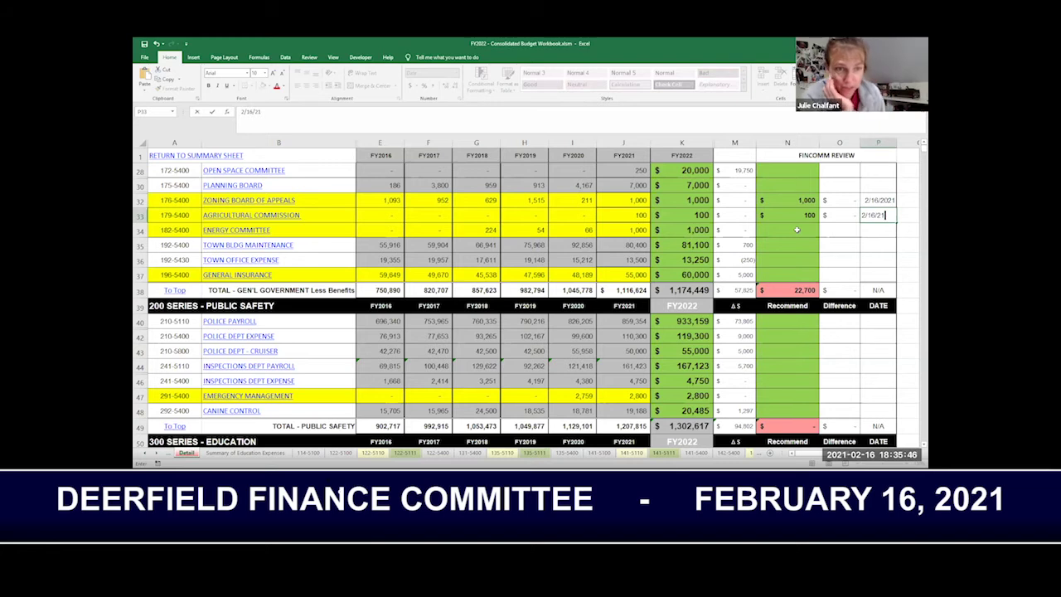
key(Return)
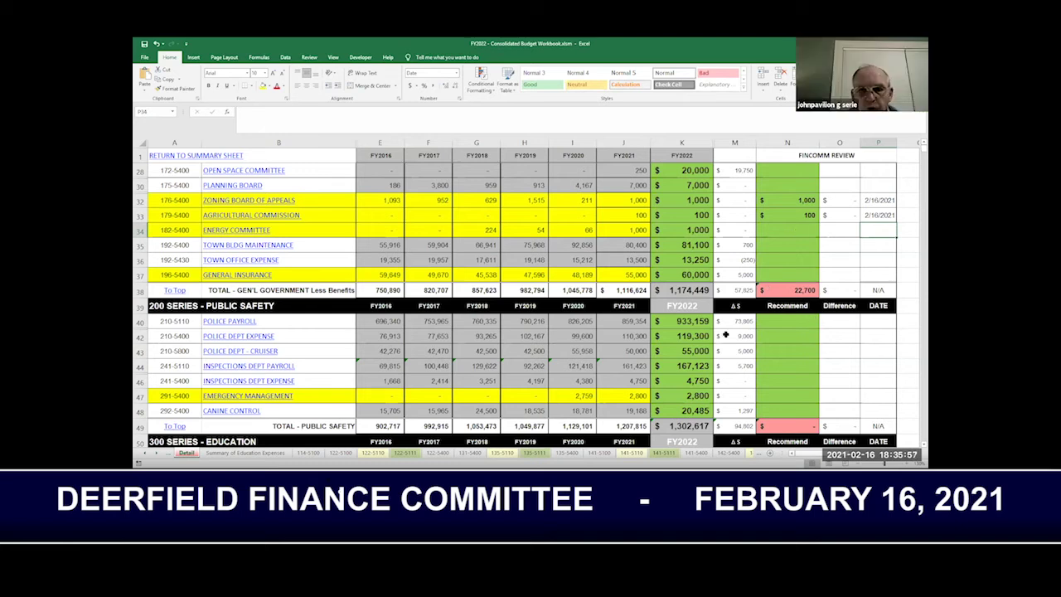
- Record a recommended amount of 1000 and the review date 2/16/21 for the Energy Committee line
click(781, 229)
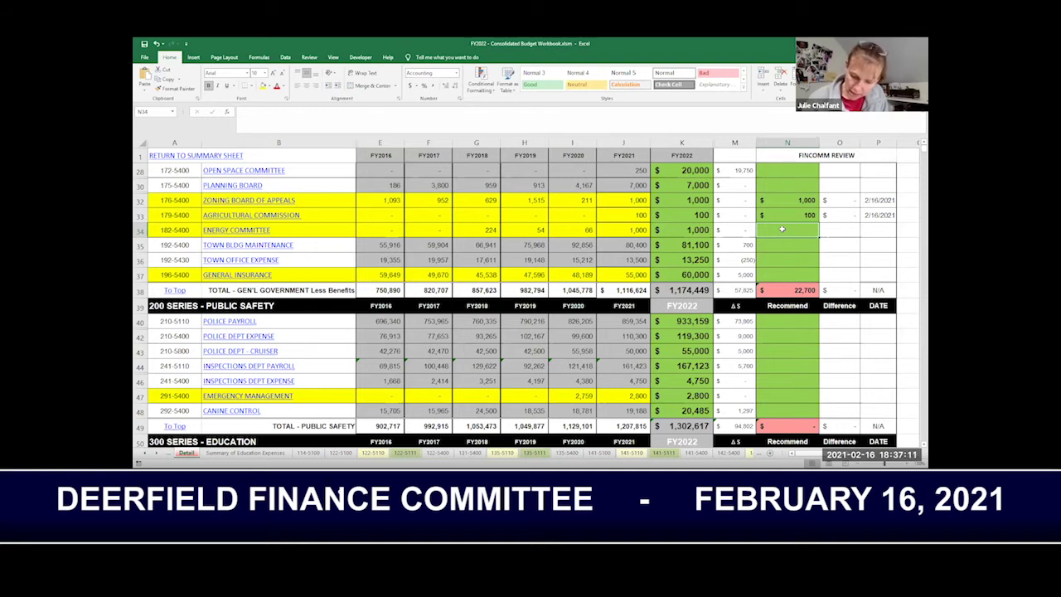
text(1000)
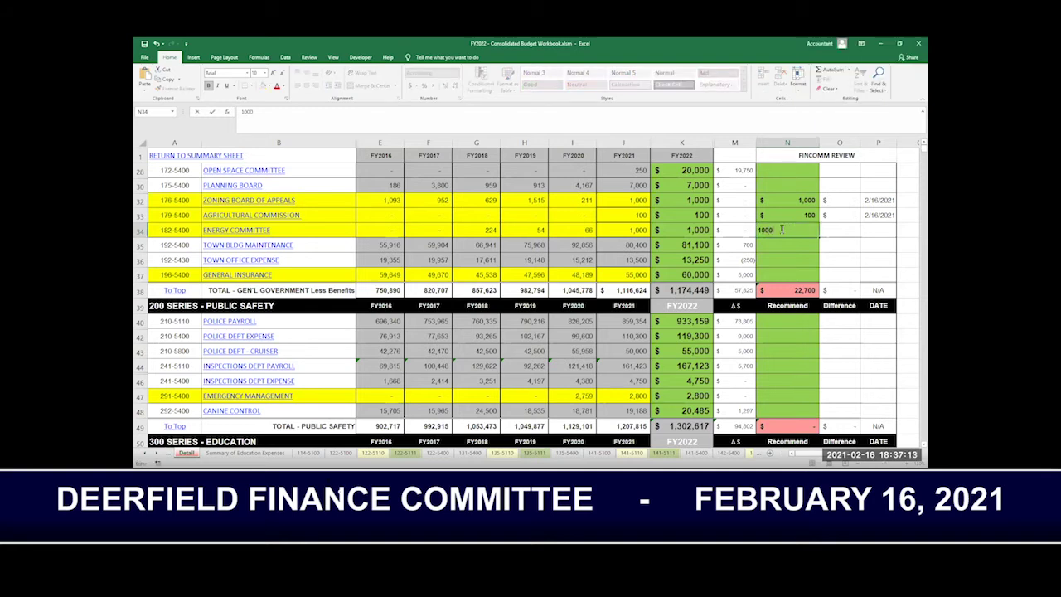
key(Tab)
key(Tab)
text(2/16/21)
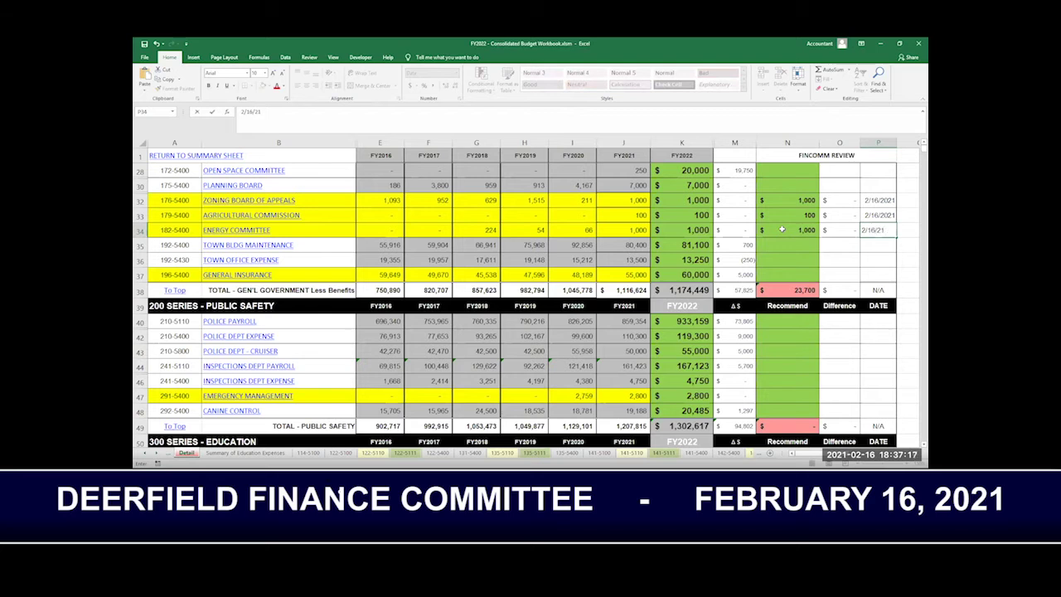
key(Left)
- Record a recommended amount of 60000 and the review date 2/16/21 for the General Insurance line
key(Left)
key(Left)
key(Left)
key(Left)
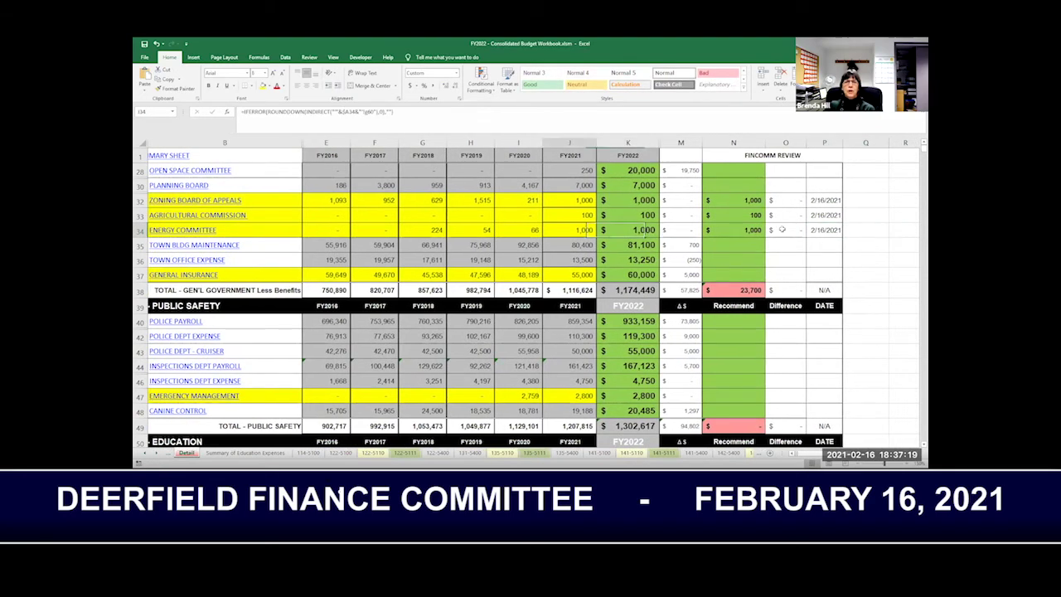
key(Left)
key(Left)
key(Left)
key(Left)
key(Left)
key(Left)
key(Left)
key(Down)
key(Down)
key(Down)
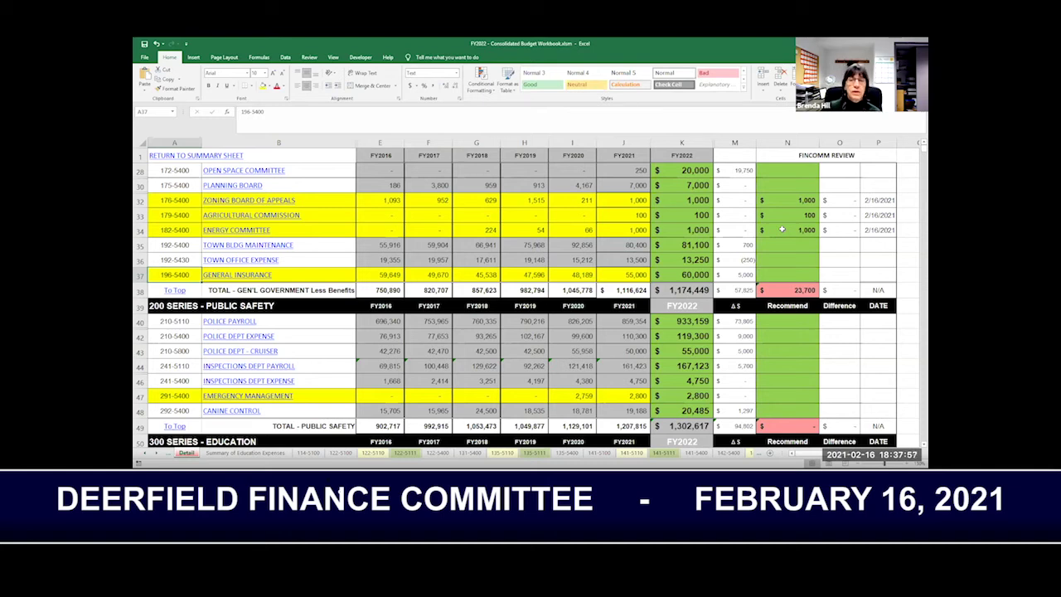
click(784, 274)
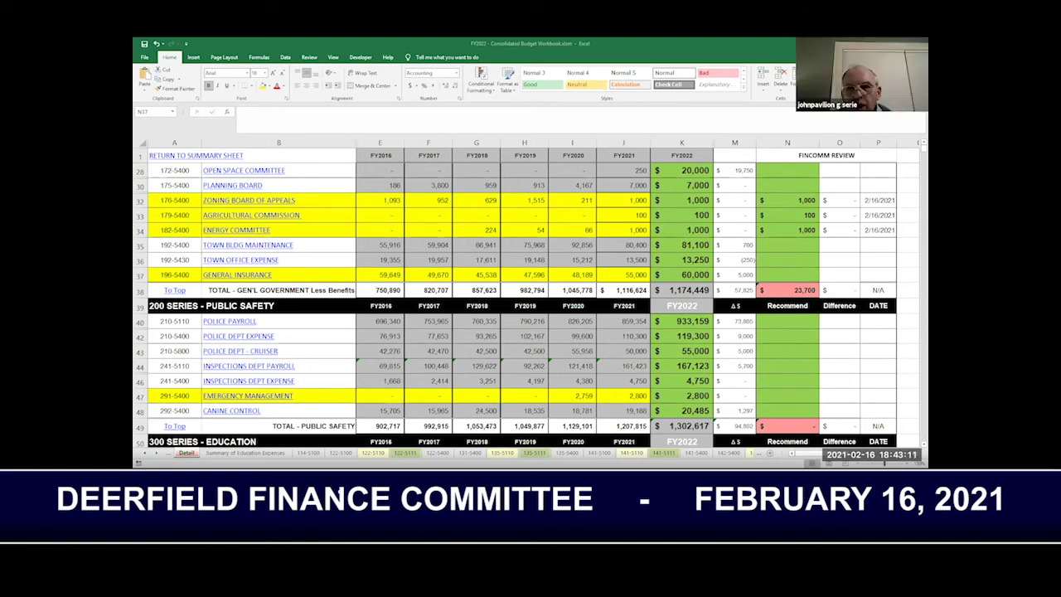
click(787, 274)
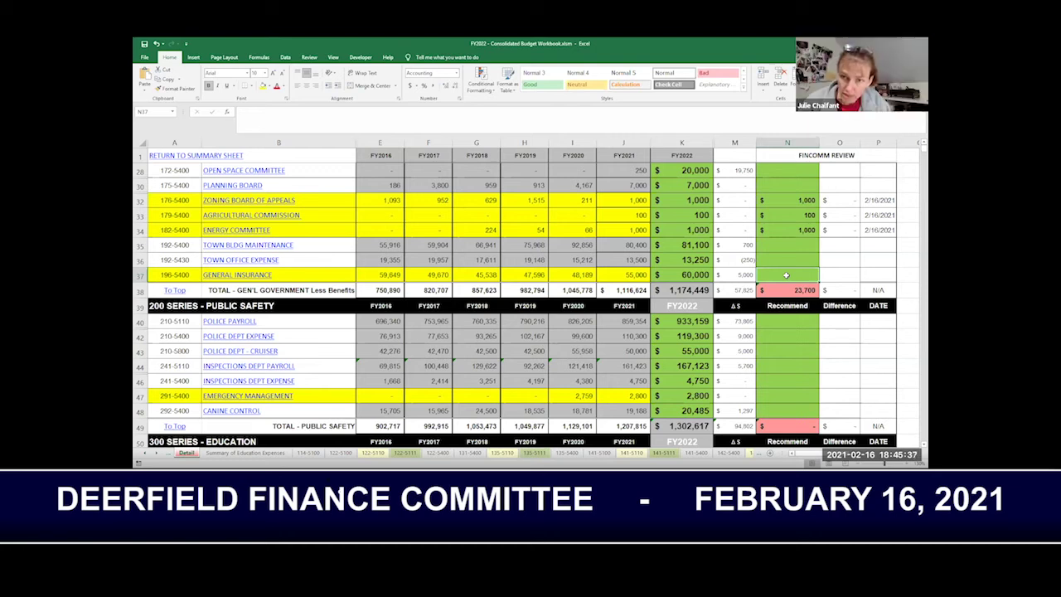
text(60000)
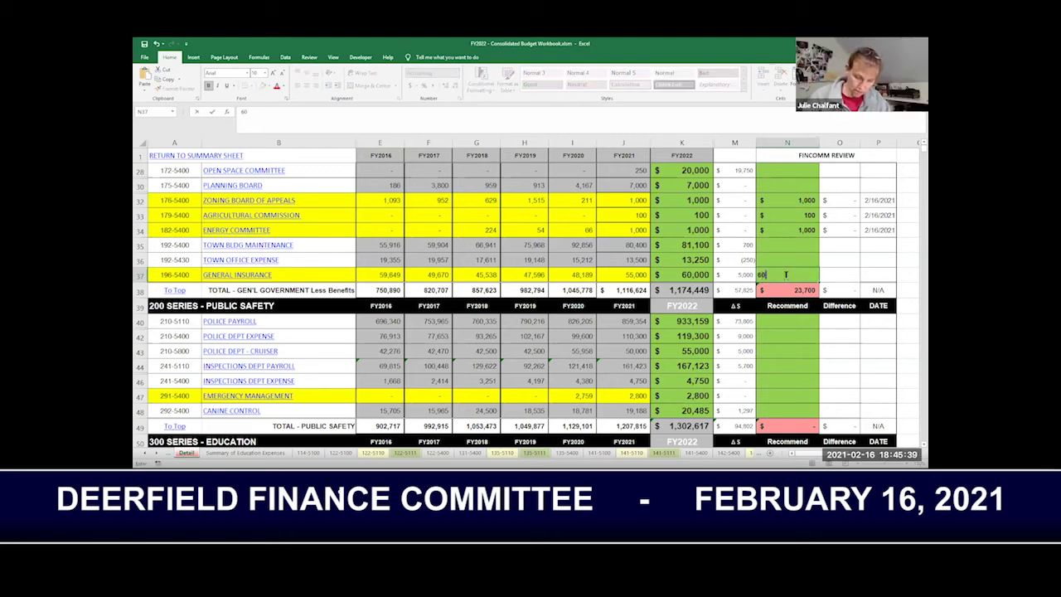
key(Tab)
key(Tab)
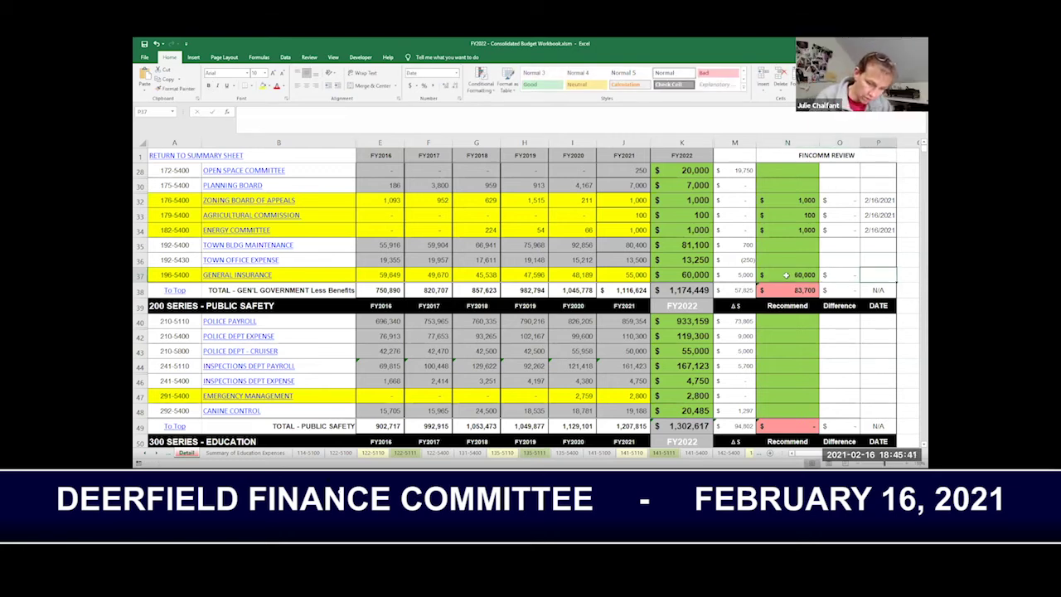
text(2/16/21)
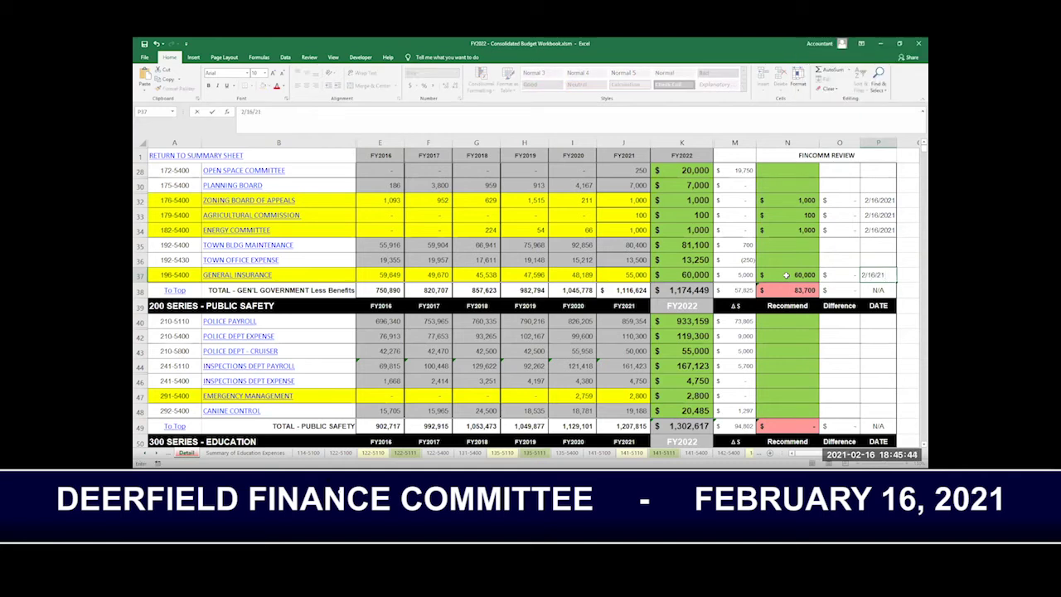
key(Return)
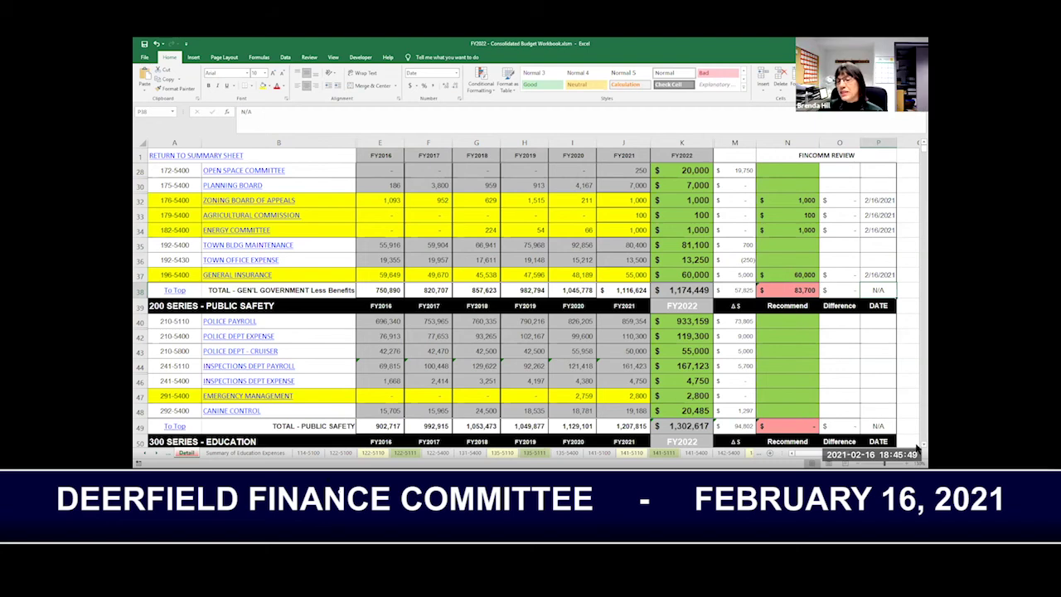
- Record a recommended amount of 2800 and the review date 2/16/21 for the Emergency Management line under Public Safety
scroll(916, 448, down, 2)
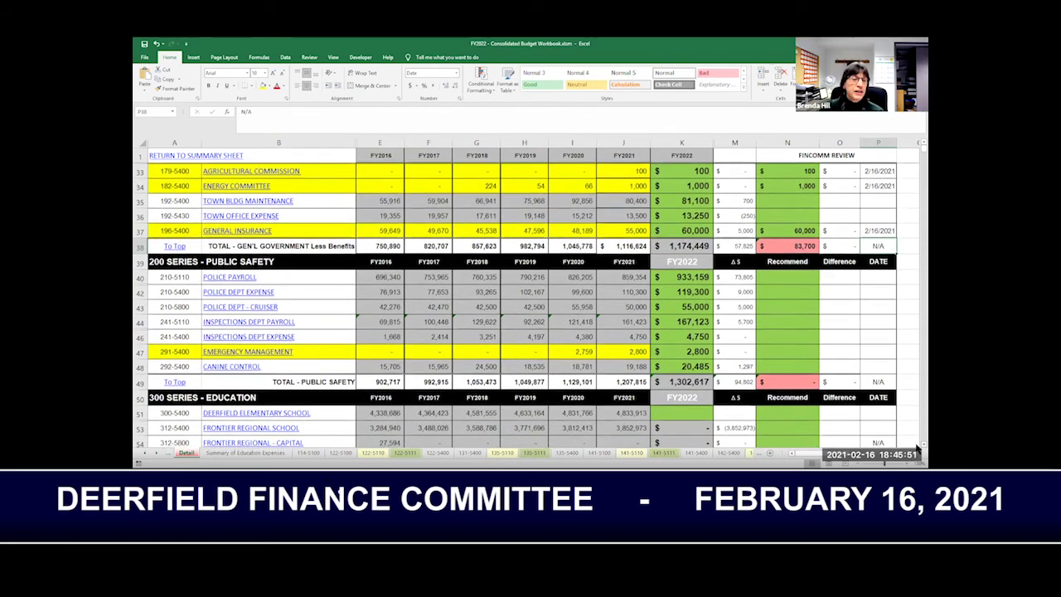
scroll(917, 448, down, 1)
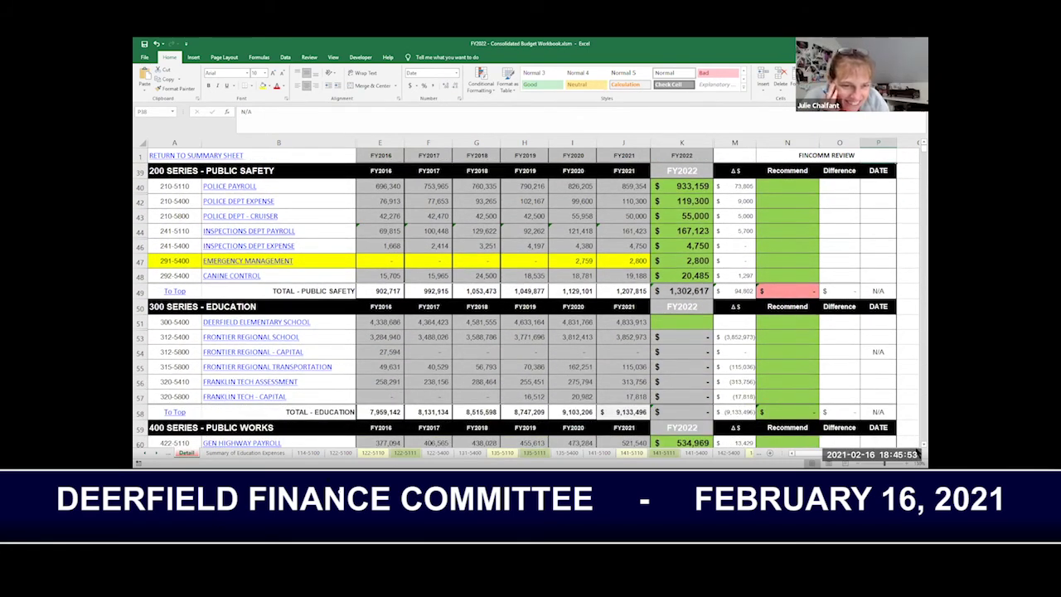
scroll(916, 448, down, 1)
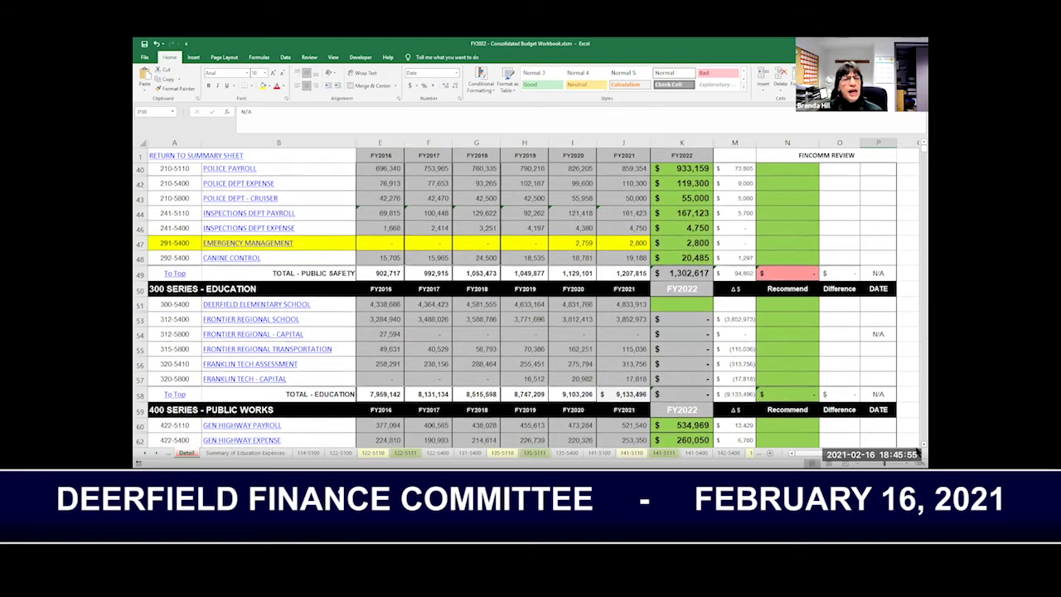
scroll(917, 452, down, 1)
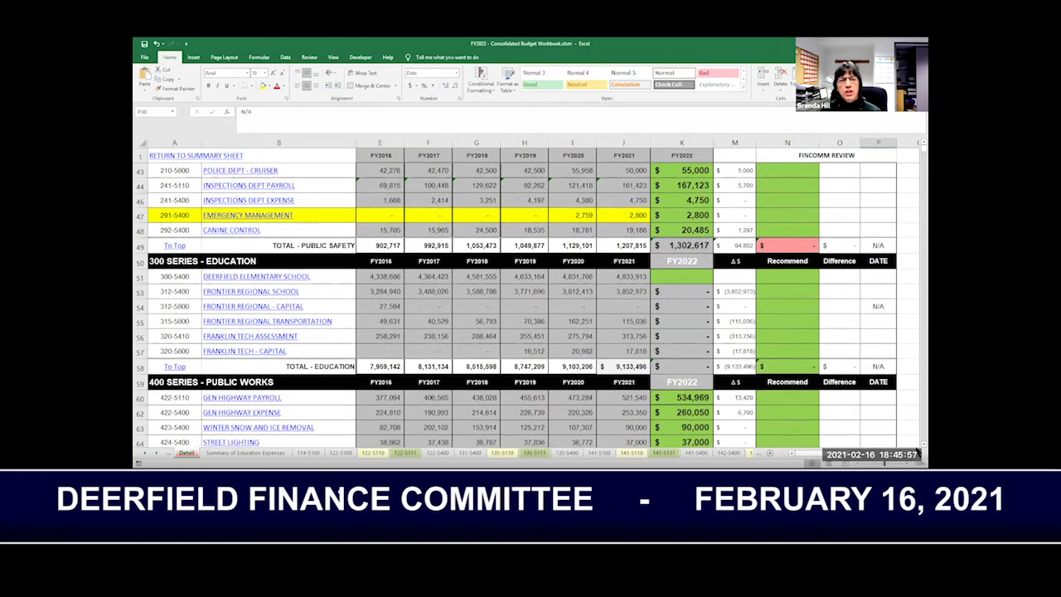
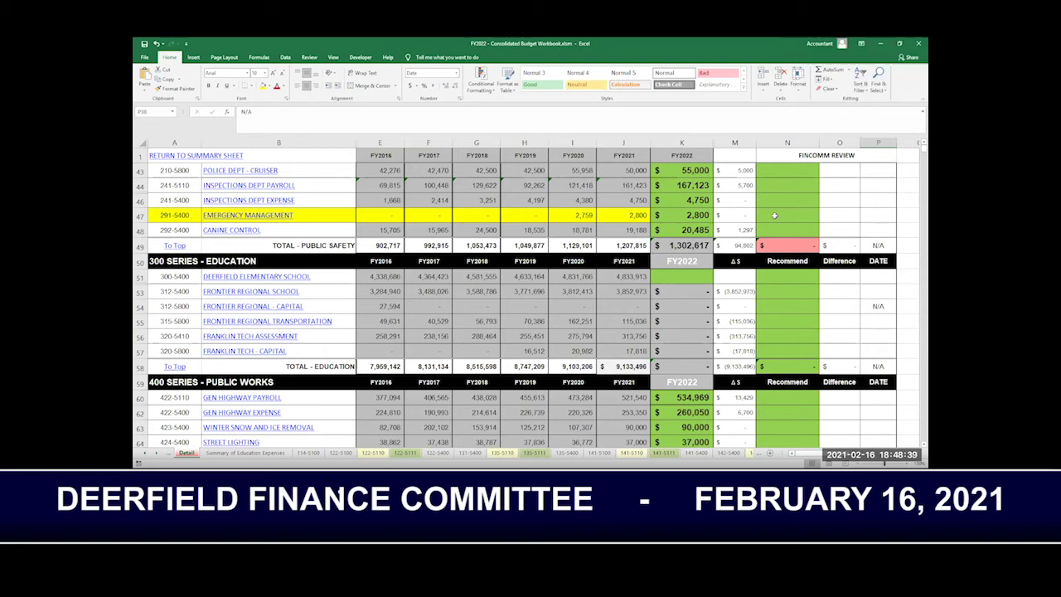
click(773, 215)
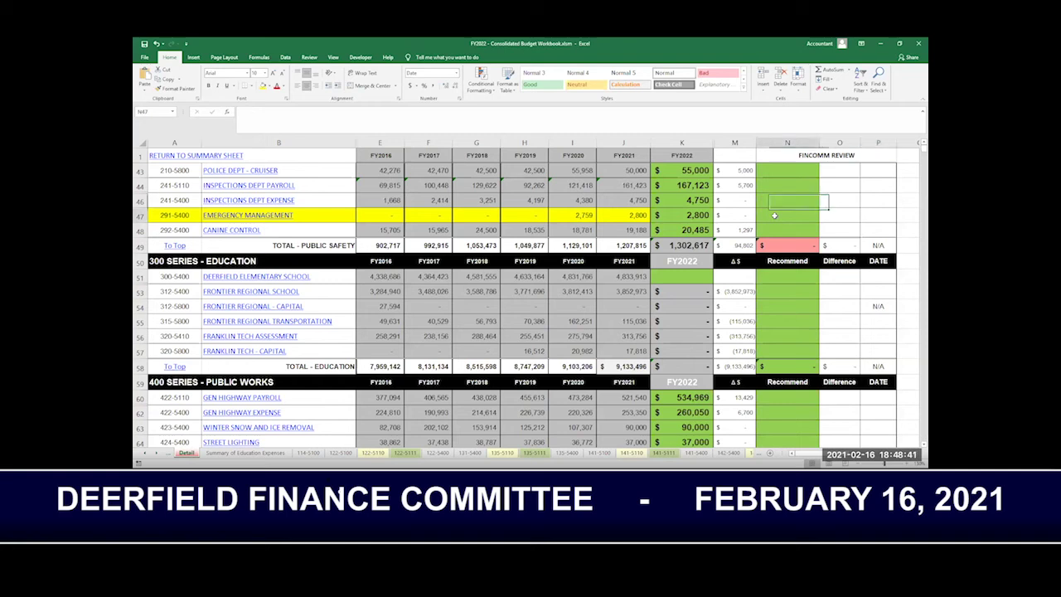
text(2800)
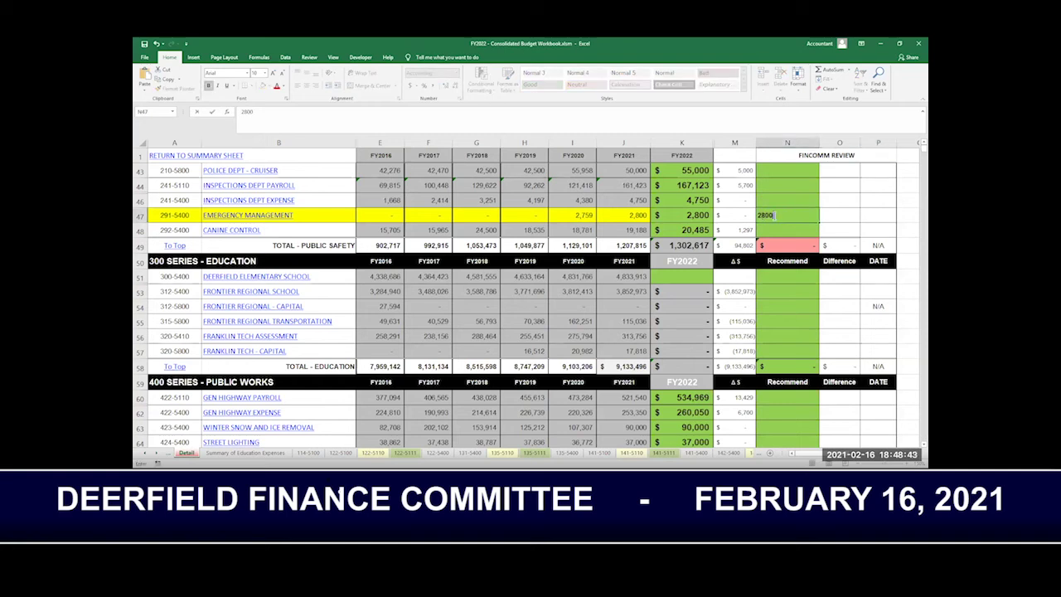
key(Tab)
key(Tab)
text(2/)
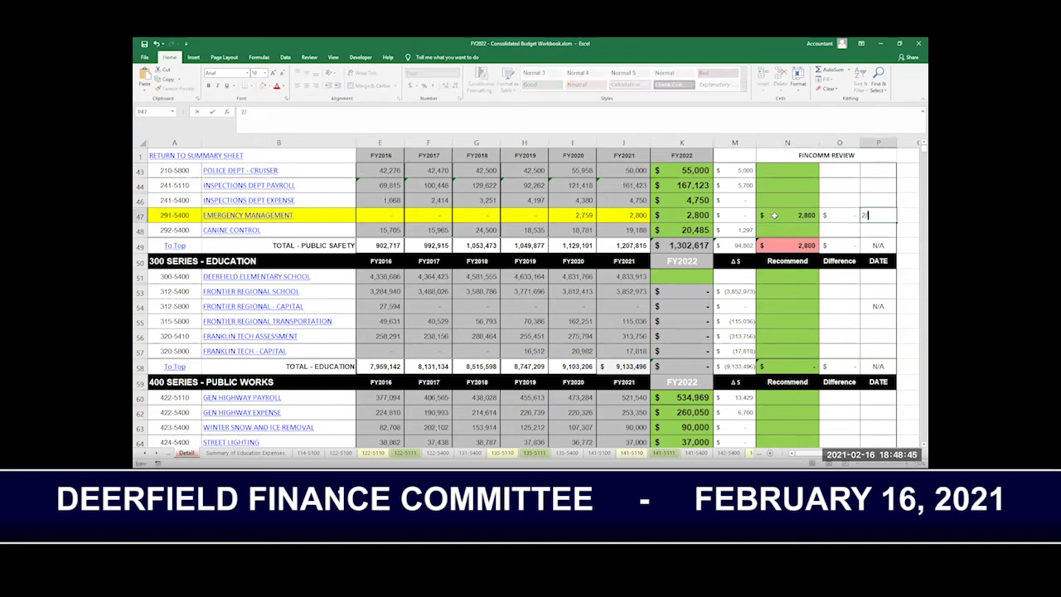
text(16/21)
- Look through the Education and Public Works sections down to the highlighted lines in the 500 Series - Human Services section
scroll(918, 448, down, 3)
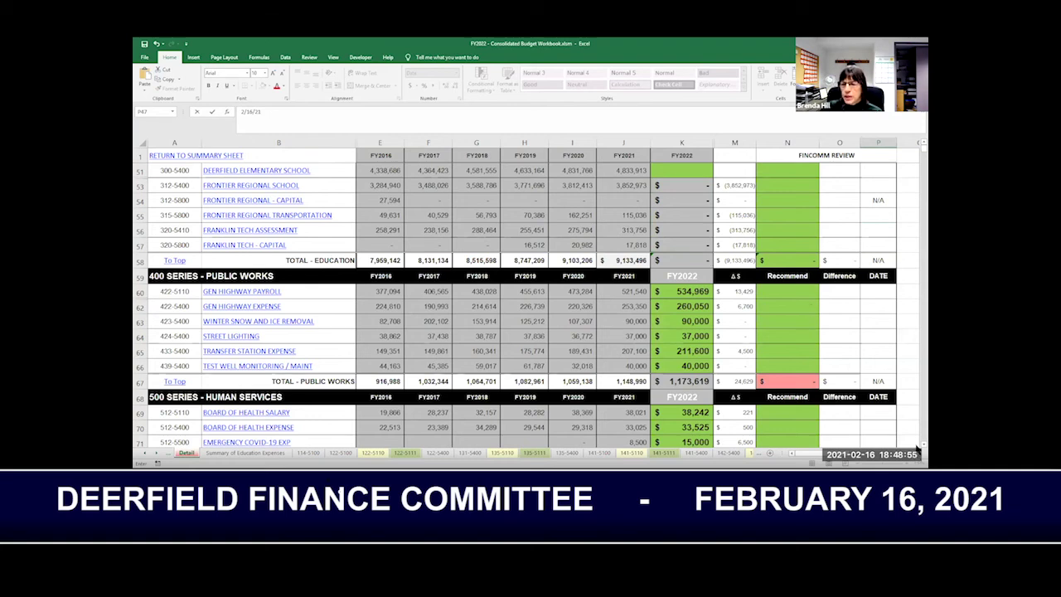
scroll(916, 448, down, 2)
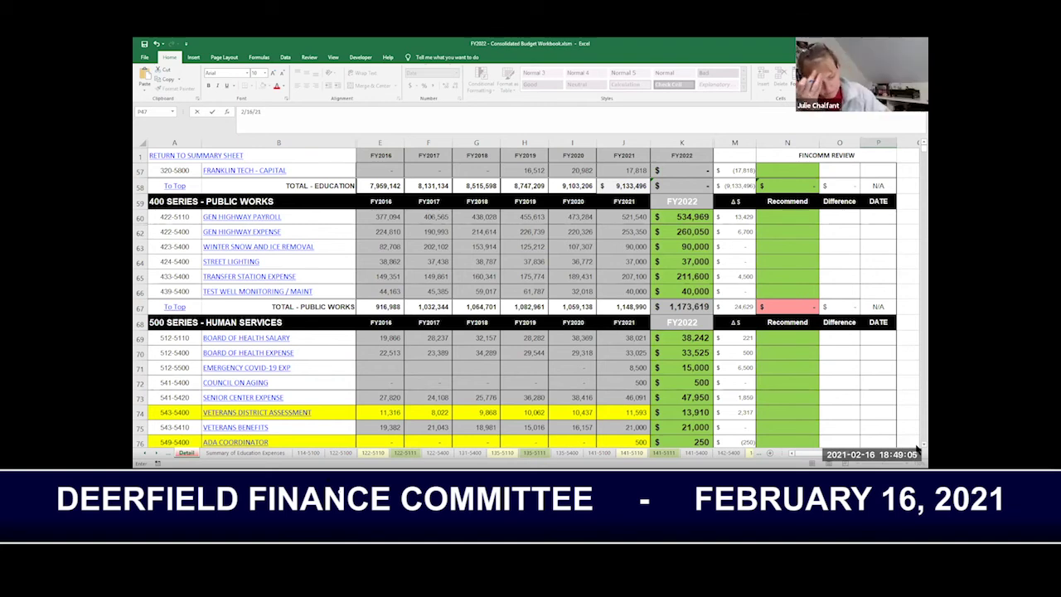
click(917, 448)
click(917, 447)
click(916, 448)
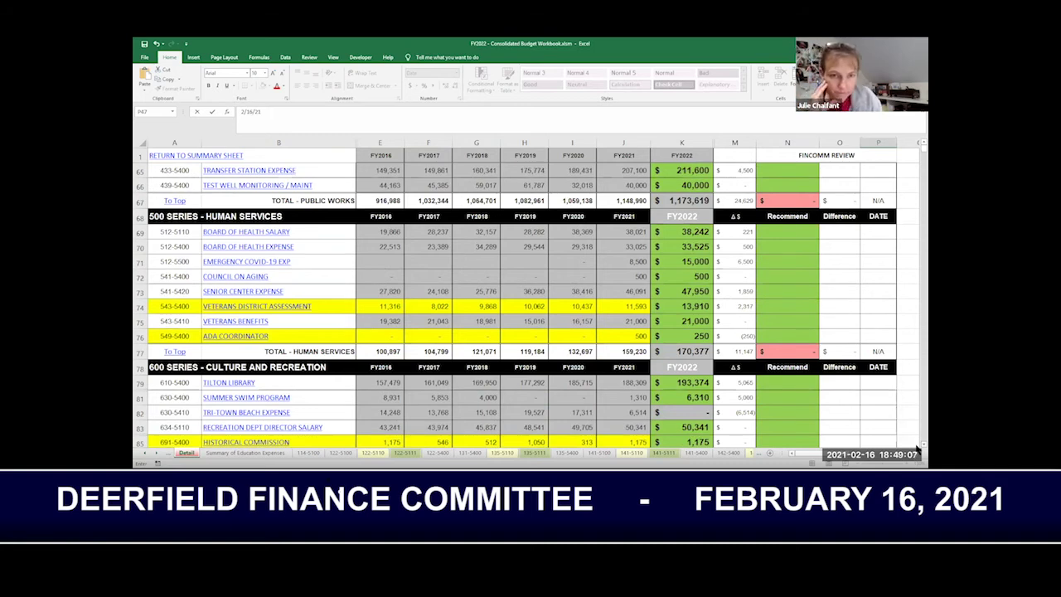
click(916, 447)
click(917, 447)
click(916, 447)
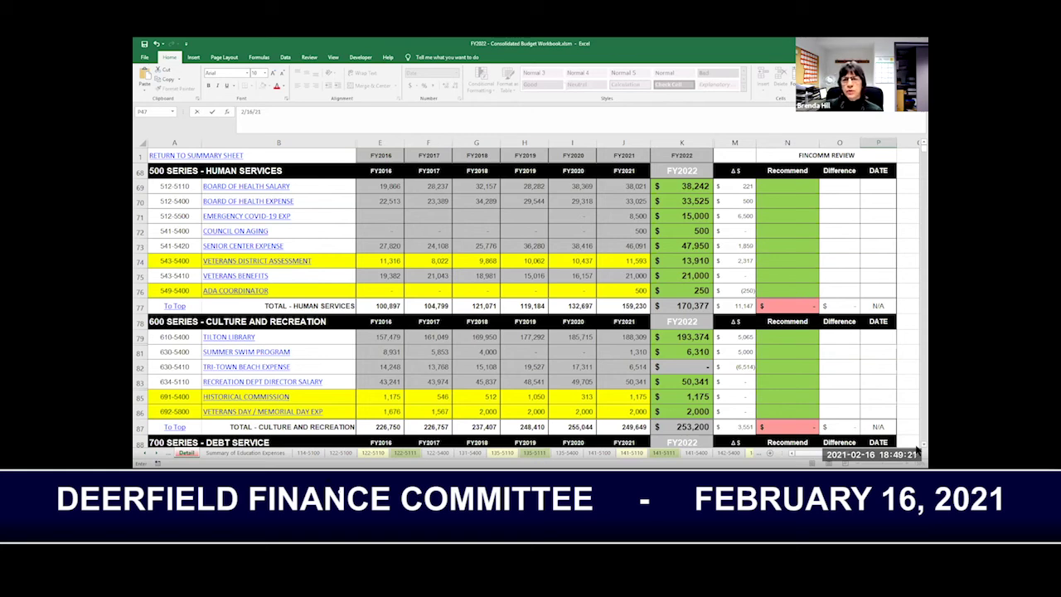
- Record a recommended amount of 13910 and the review date 2/16/21 for the Veterans District Assessment line under Human Services
scroll(918, 448, down, 4)
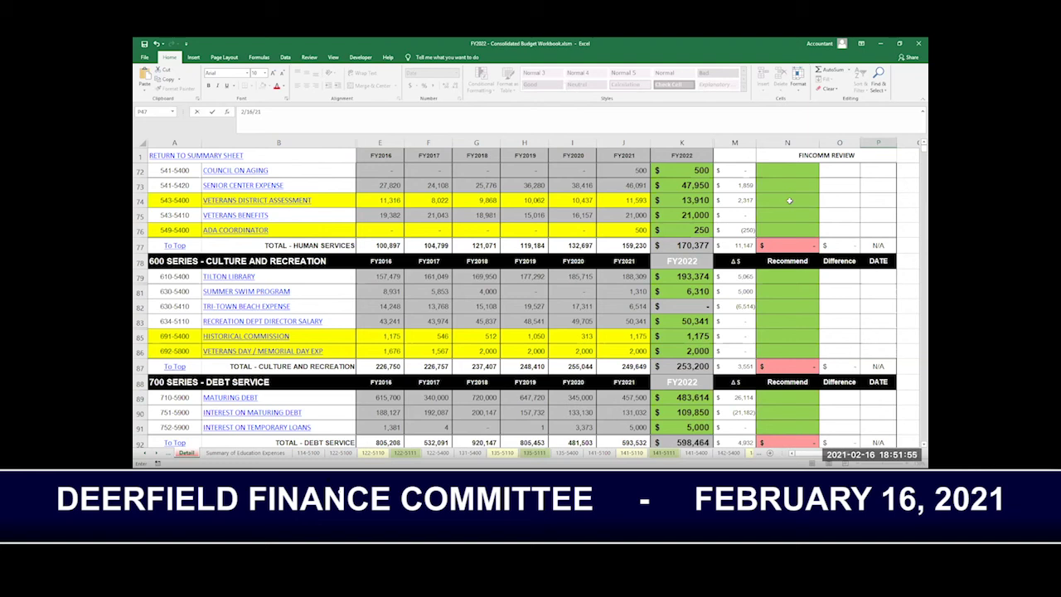
click(789, 201)
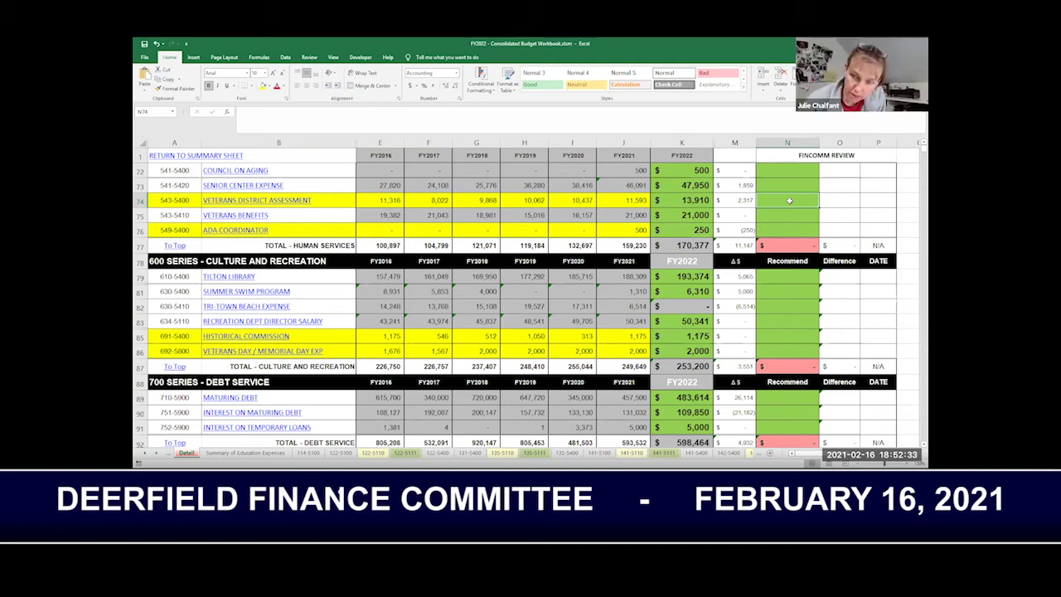
text(13)
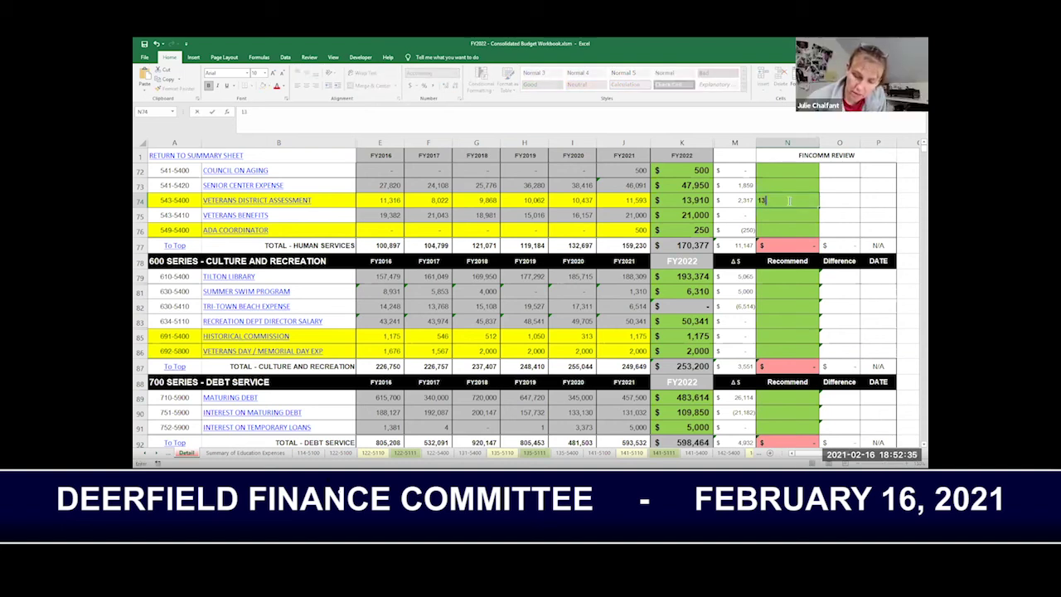
text(910)
key(Return)
key(Tab)
key(Tab)
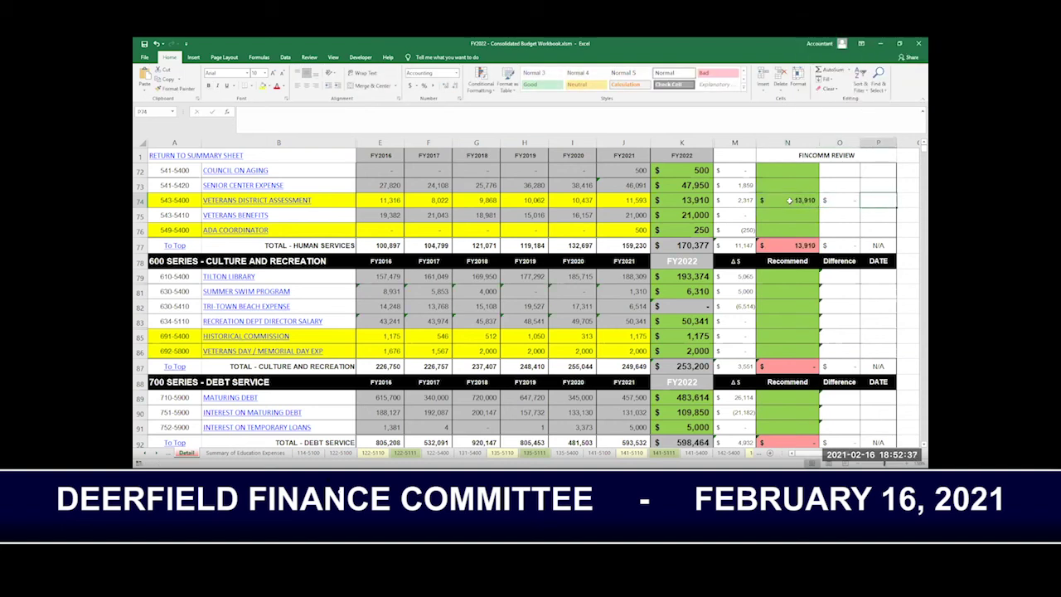
text(2/16/21)
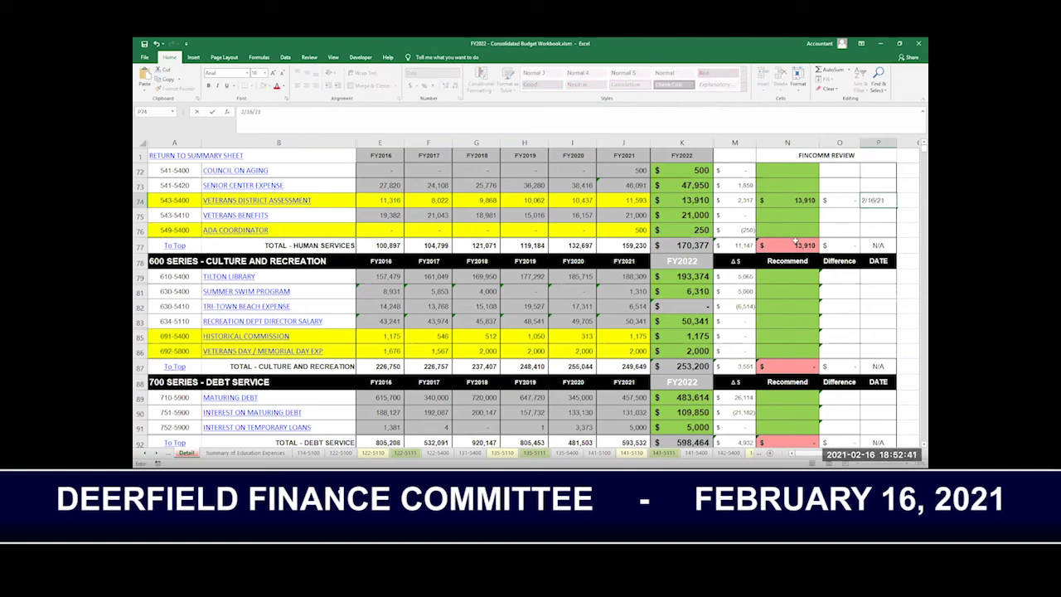
click(793, 231)
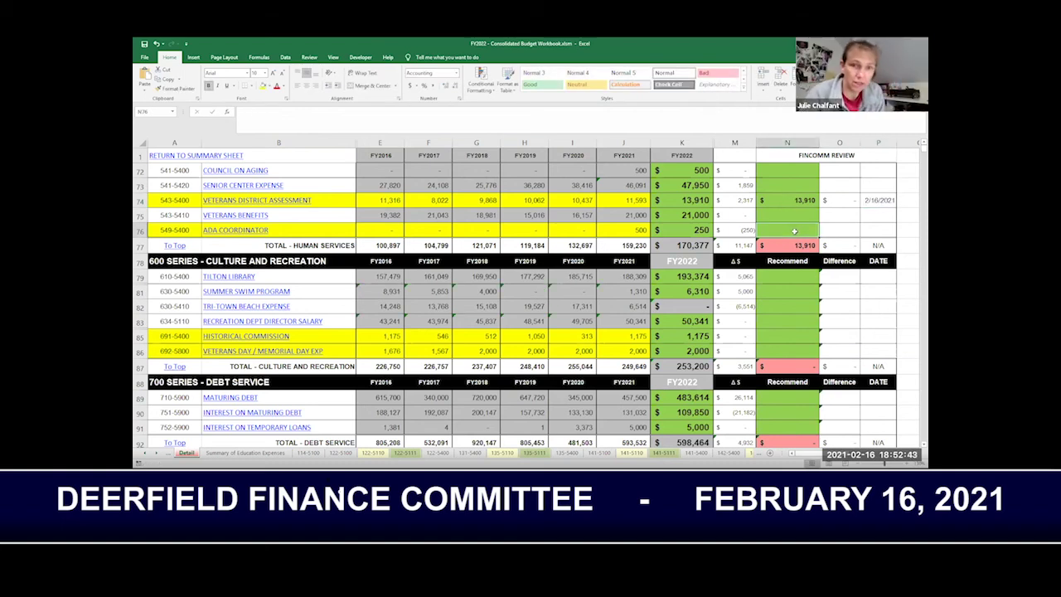